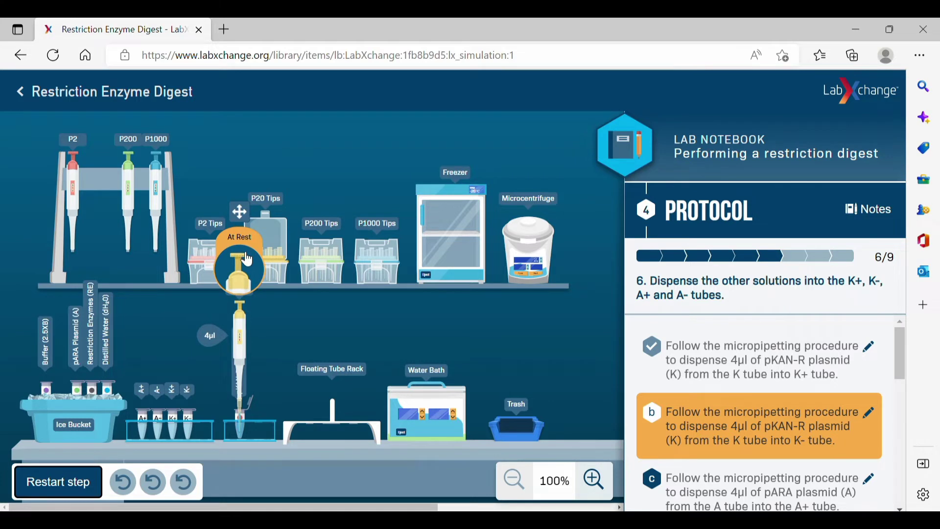
# Dispense the drawn 4 µl of pKAN-R plasmid into the K- tube and discard the used tip in the trash
pyautogui.click(191, 426)
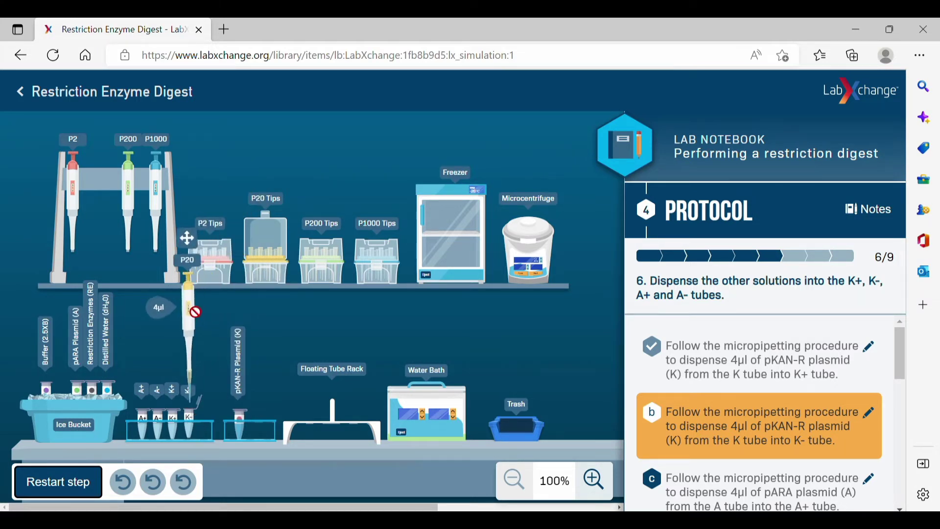
pyautogui.click(195, 267)
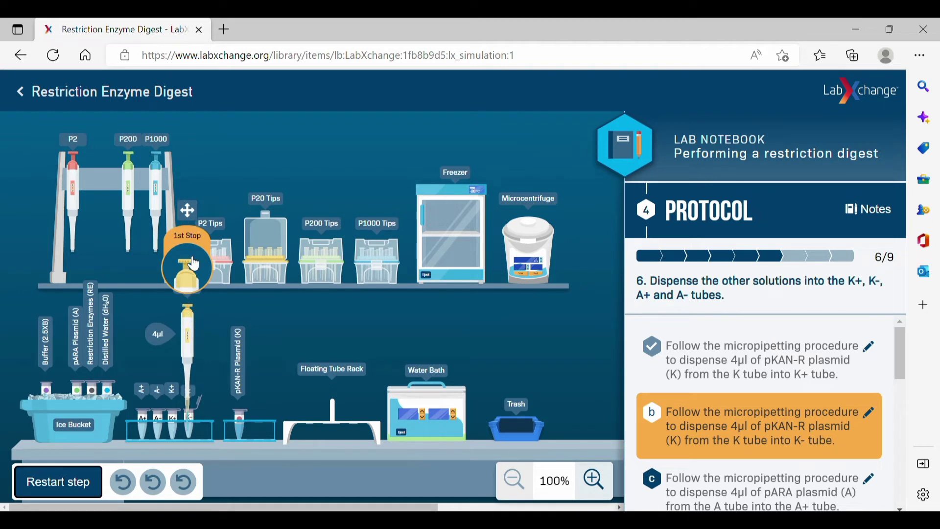
pyautogui.moveTo(182, 316); pyautogui.dragTo(513, 341)
pyautogui.click(483, 322)
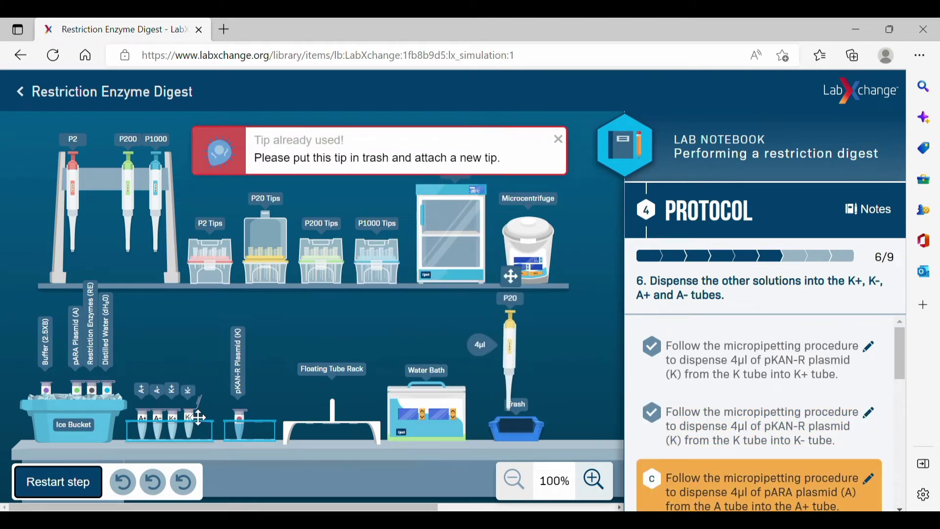
# Replace the pKAN-R tube in the rack with the pARA Plasmid (A) tube and draw 4 µl from it using a fresh P20 tip
pyautogui.moveTo(245, 413)
pyautogui.mouseDown()
pyautogui.moveTo(61, 293)
pyautogui.moveTo(70, 383)
pyautogui.moveTo(252, 426)
pyautogui.mouseUp()
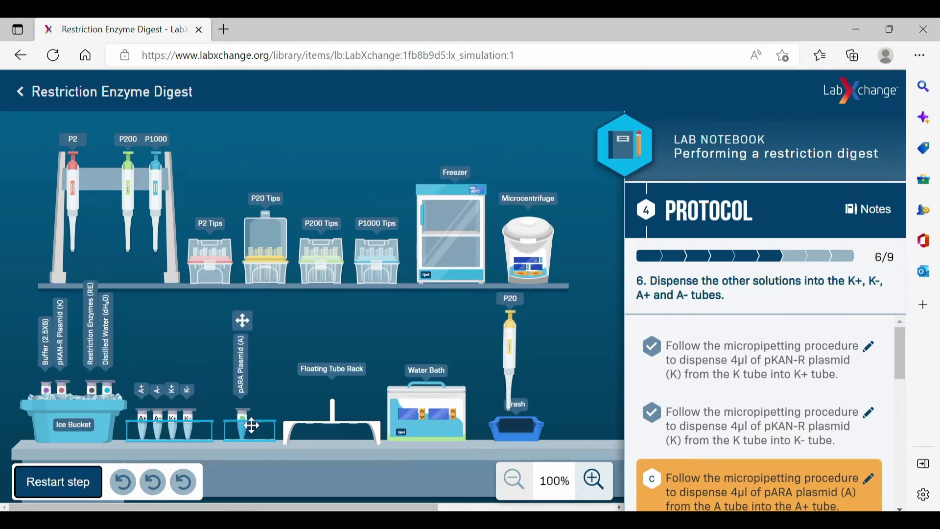
pyautogui.moveTo(518, 364); pyautogui.dragTo(270, 245)
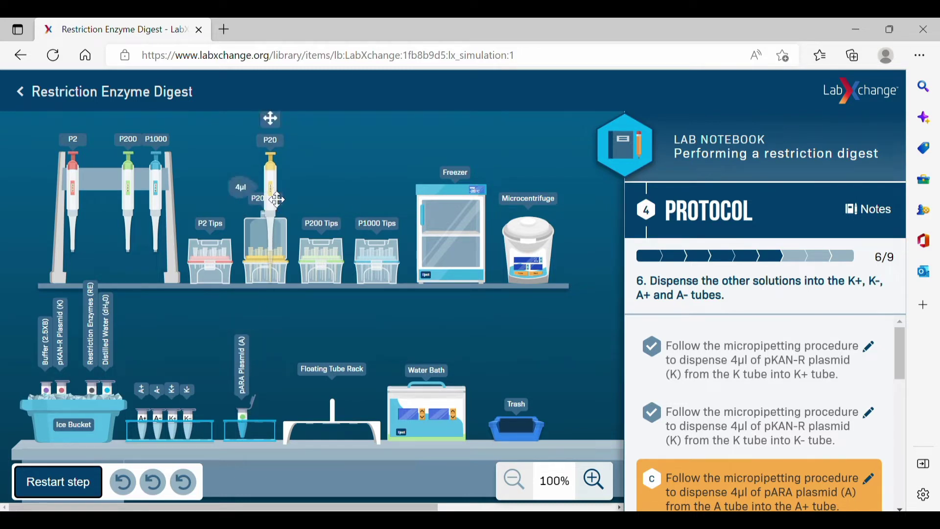
pyautogui.moveTo(276, 190); pyautogui.dragTo(247, 335)
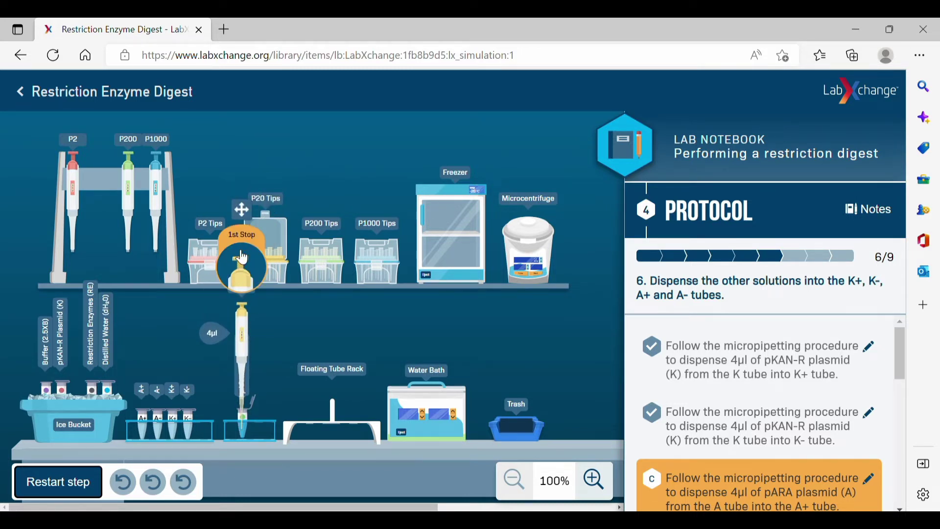
pyautogui.click(246, 327)
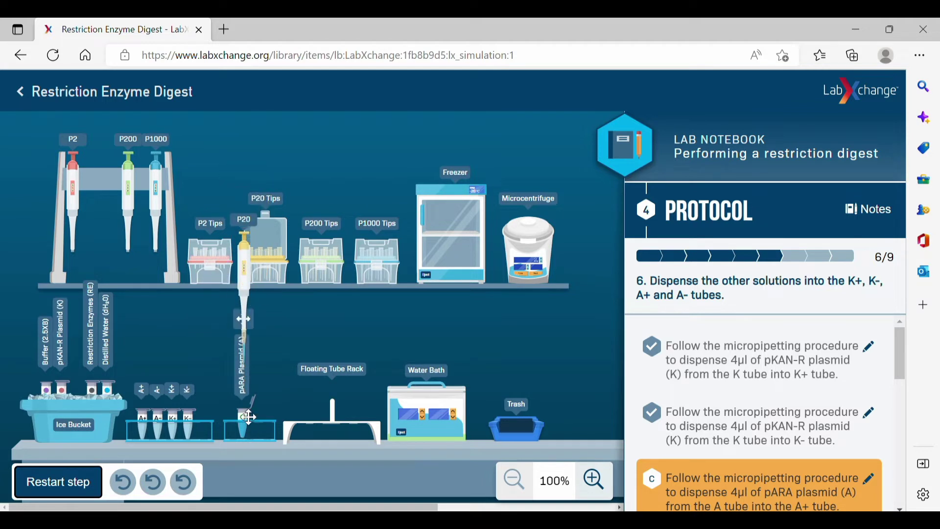
# Dispense the 4 µl of pARA plasmid into the A+ tube and discard the used tip in the trash
pyautogui.click(144, 425)
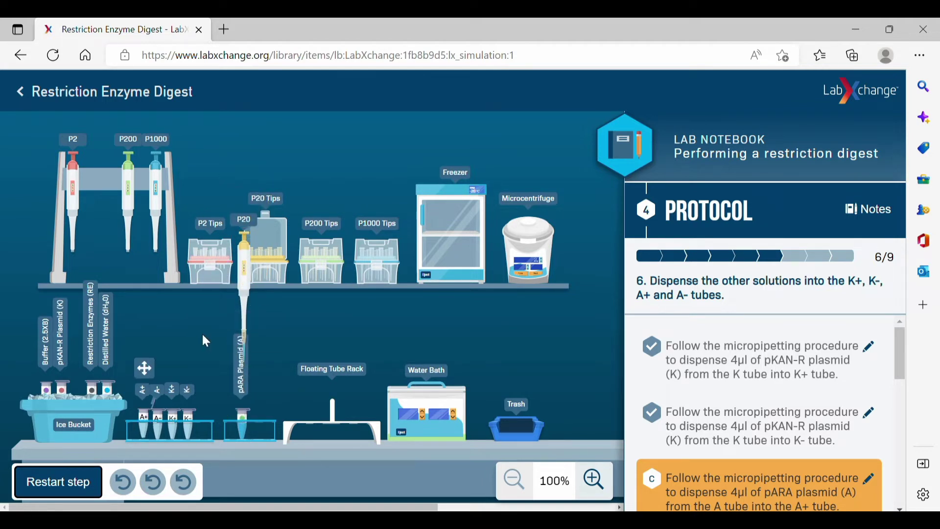
pyautogui.click(252, 289)
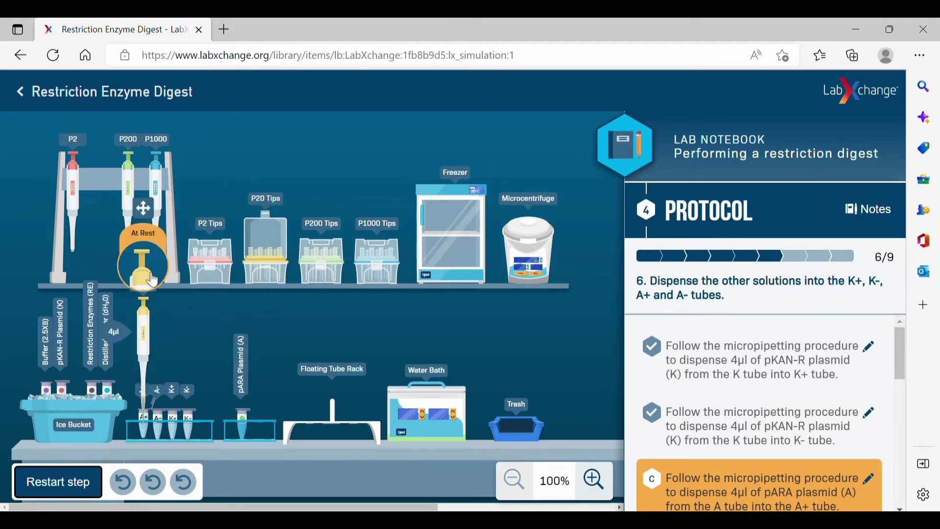
pyautogui.click(152, 259)
pyautogui.click(196, 270)
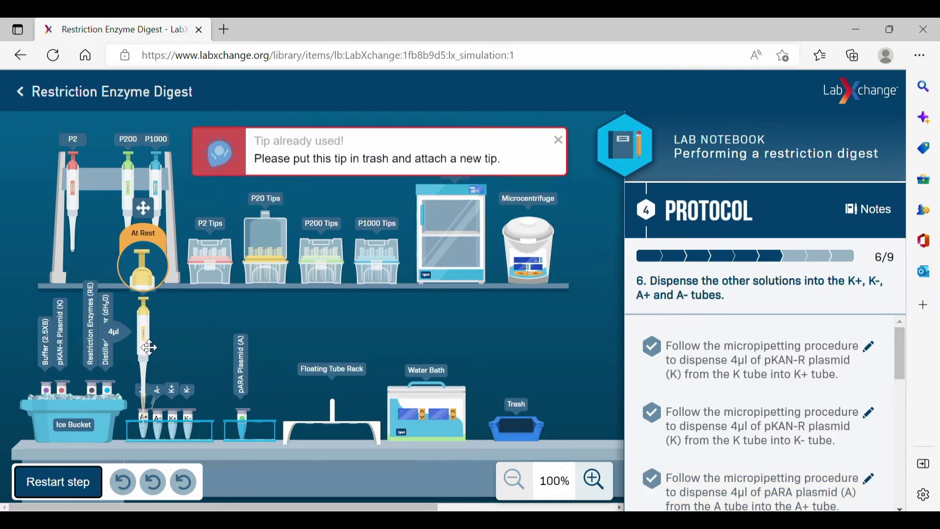
pyautogui.click(517, 427)
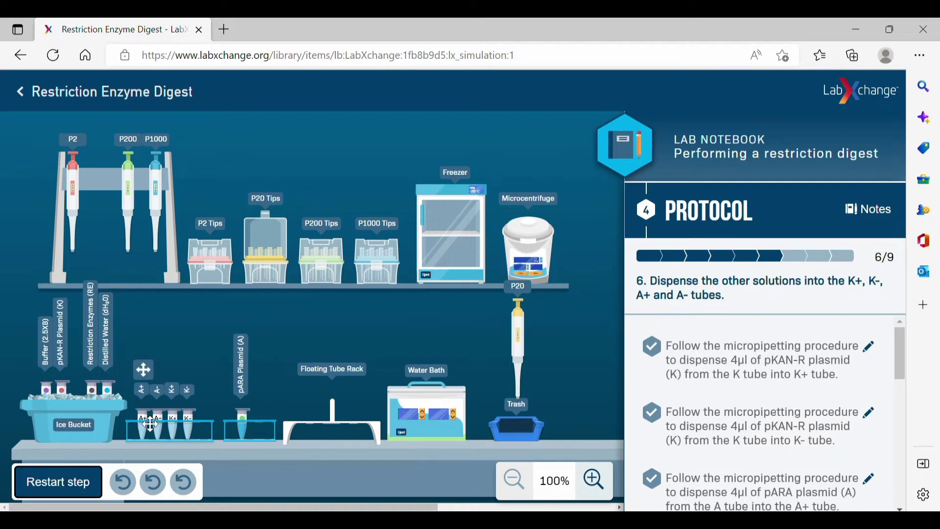
# Attach a new P20 tip and draw another 4 µl of pARA plasmid from the tube in the rack
pyautogui.click(267, 245)
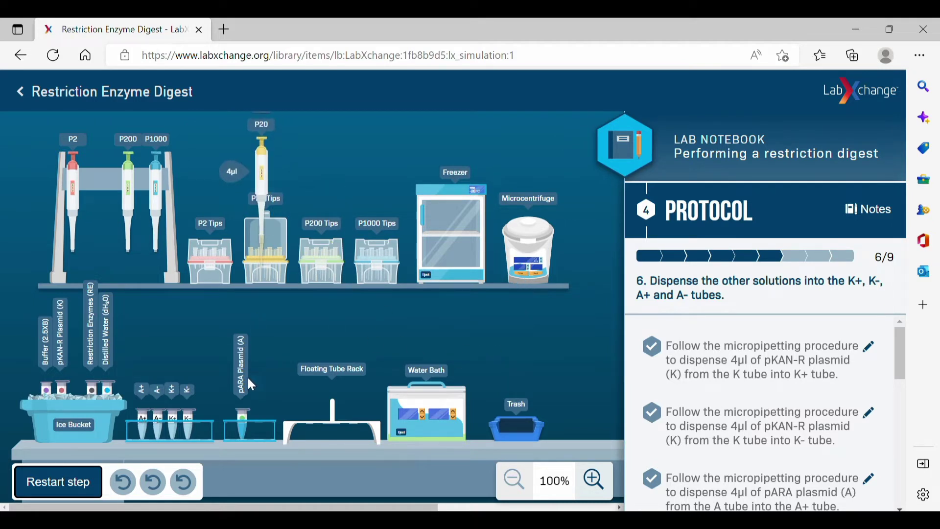
pyautogui.click(253, 416)
pyautogui.moveTo(273, 184); pyautogui.dragTo(251, 346)
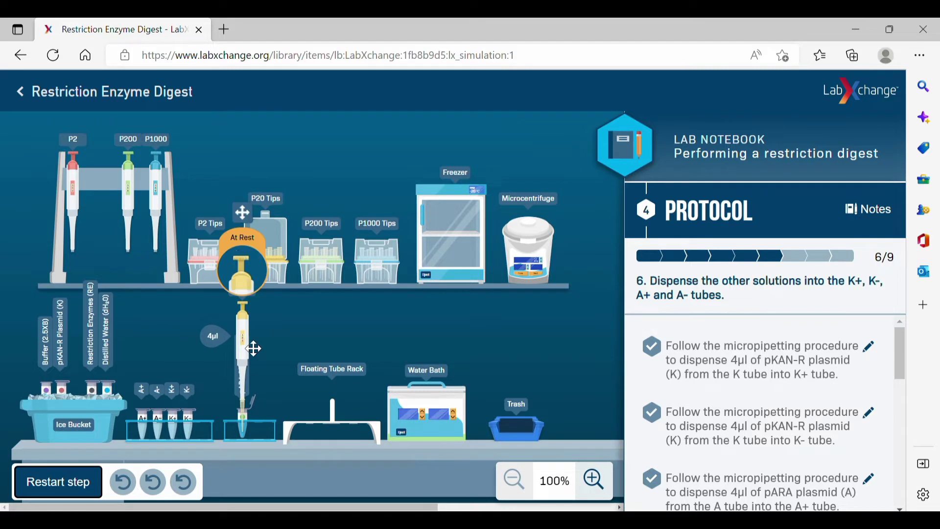
pyautogui.click(242, 261)
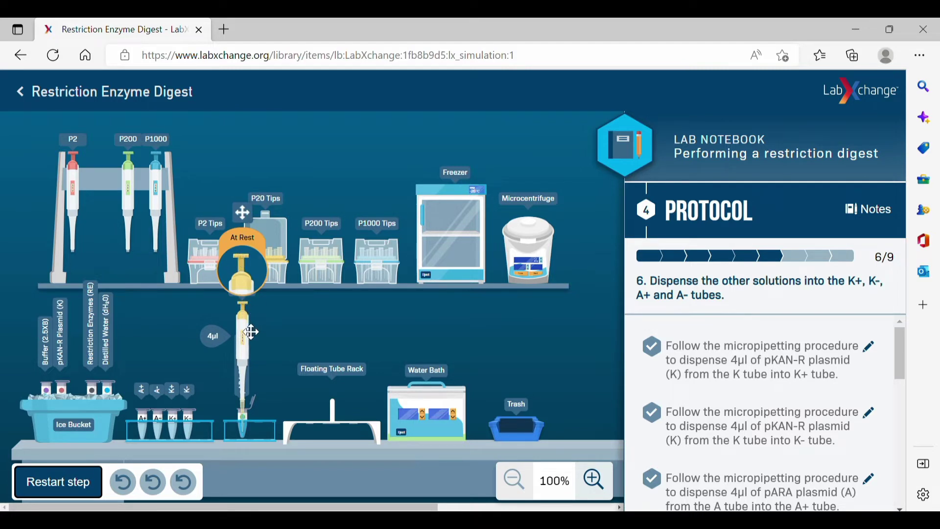
pyautogui.click(255, 417)
# Dispense the 4 µl of pARA plasmid into the A- tube and eject the used tip into the trash
pyautogui.moveTo(247, 323); pyautogui.dragTo(161, 319)
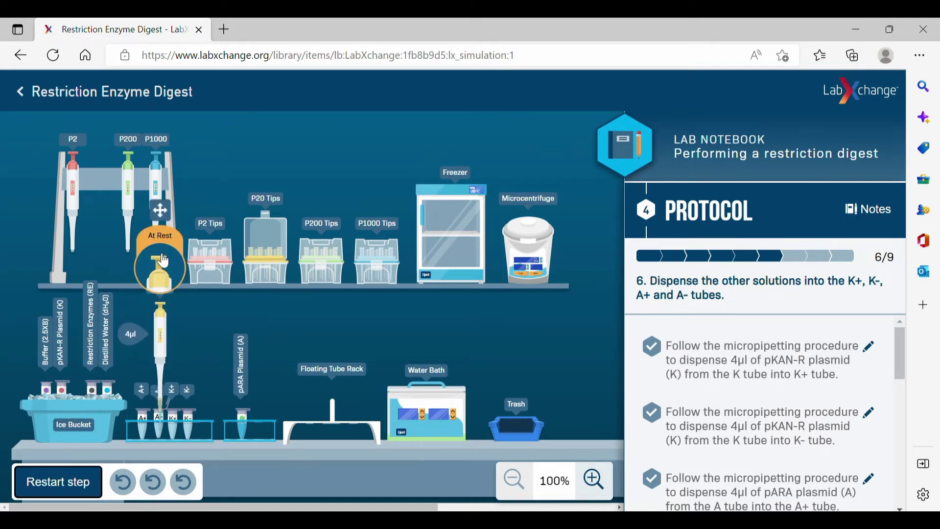
pyautogui.click(164, 261)
pyautogui.moveTo(161, 344); pyautogui.dragTo(518, 348)
pyautogui.click(490, 321)
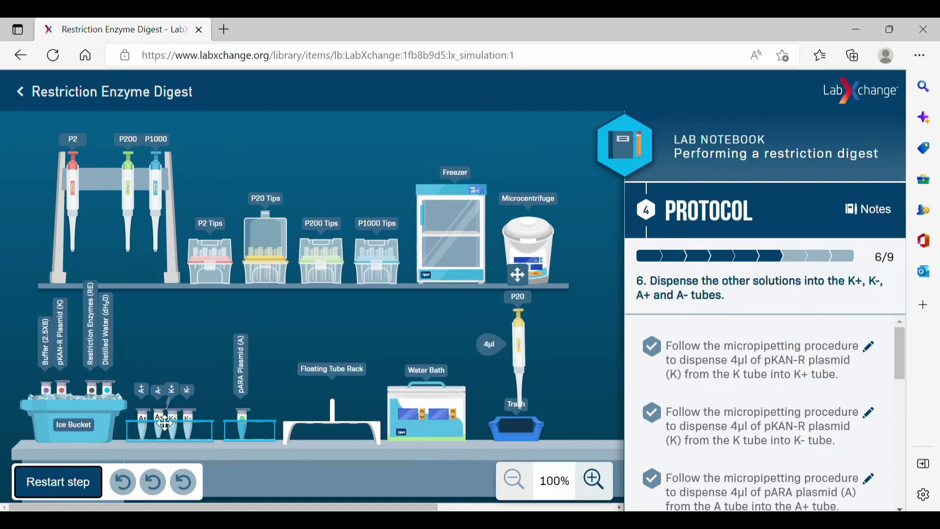
# Replace the pARA plasmid tube in the rack with the Restriction Enzymes (RE) tube and set the P20 micropipette volume to 2 µl
pyautogui.moveTo(255, 424)
pyautogui.mouseDown()
pyautogui.moveTo(253, 402)
pyautogui.moveTo(77, 392)
pyautogui.moveTo(91, 266)
pyautogui.moveTo(249, 290)
pyautogui.moveTo(247, 423)
pyautogui.mouseUp()
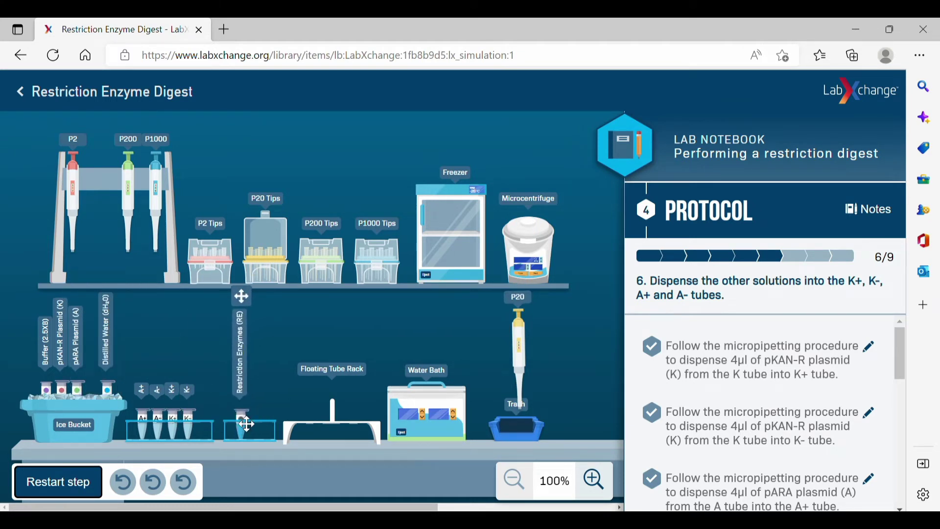
pyautogui.moveTo(536, 357)
pyautogui.click(498, 350)
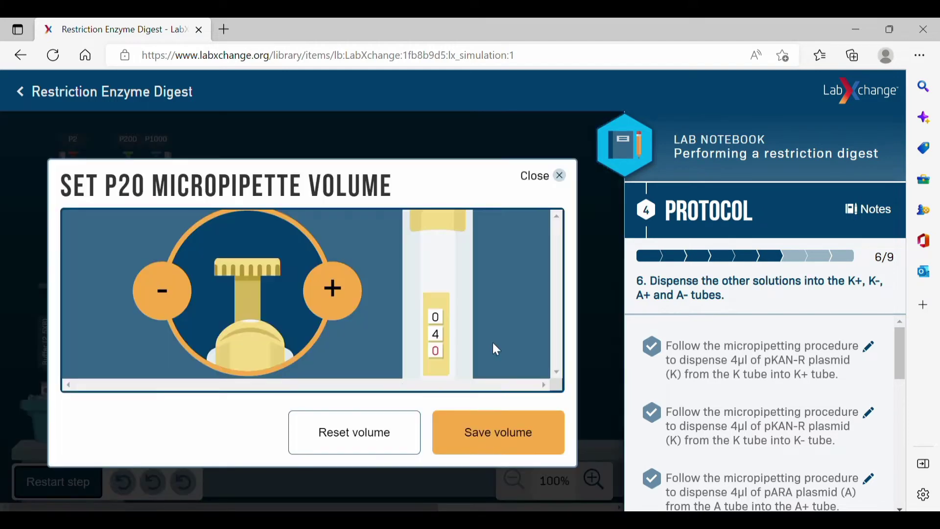
pyautogui.click(164, 299)
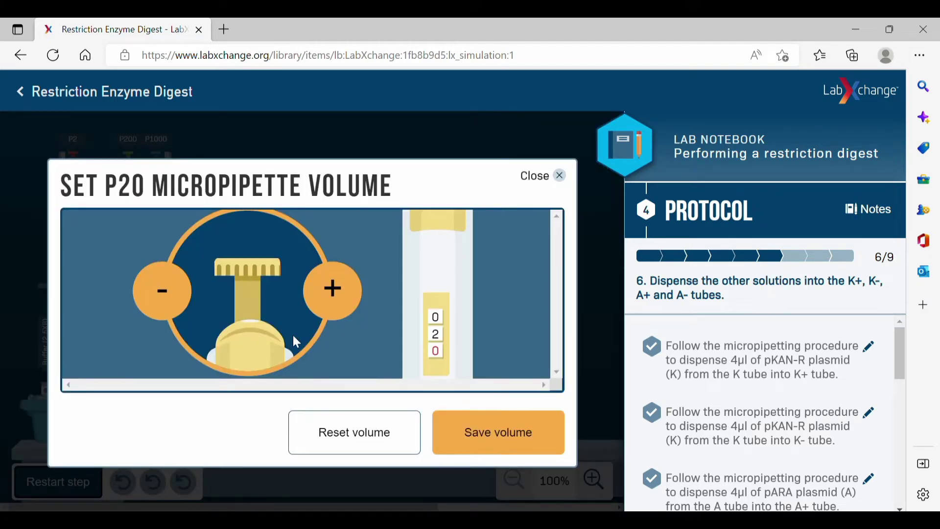
pyautogui.click(467, 430)
# Transfer 2 µl of restriction enzymes into the K+ tube with a fresh P20 tip, discarding the tip after use
pyautogui.moveTo(522, 367); pyautogui.dragTo(246, 216)
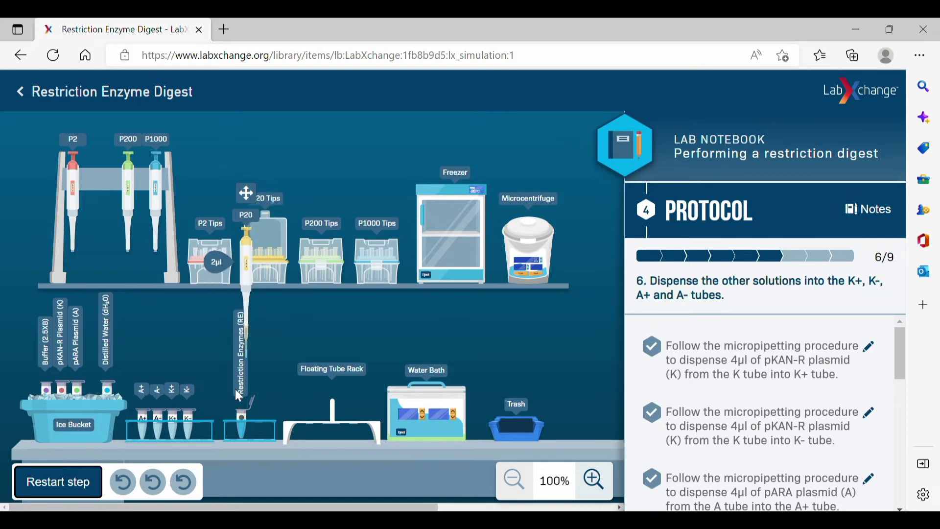
pyautogui.click(174, 424)
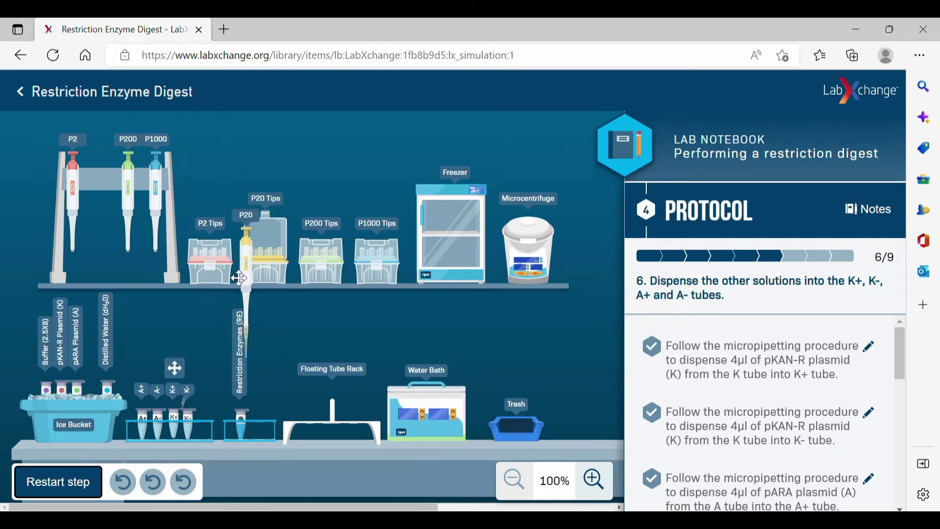
pyautogui.moveTo(250, 279); pyautogui.dragTo(514, 322)
pyautogui.click(181, 261)
pyautogui.click(512, 318)
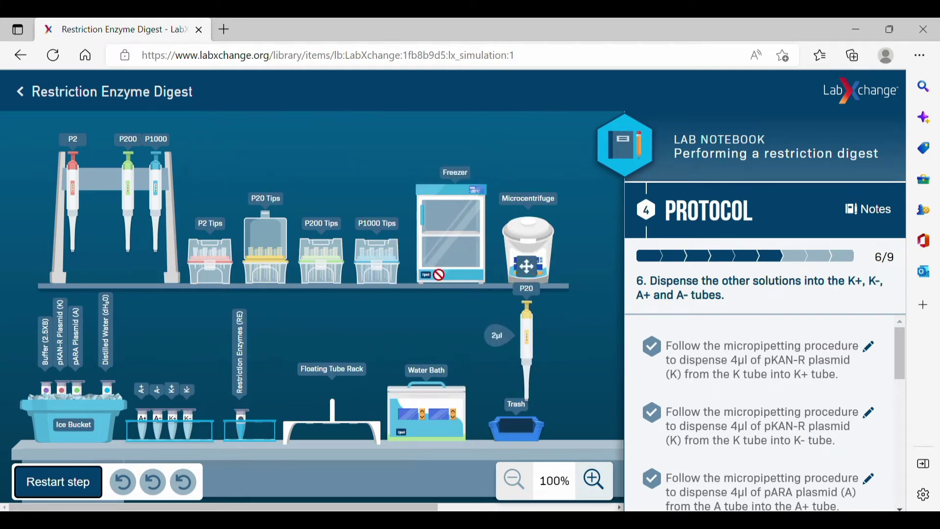
# Transfer 2 µl of restriction enzymes into the A+ tube with a fresh P20 tip, discarding the tip after use
pyautogui.moveTo(527, 338); pyautogui.dragTo(244, 333)
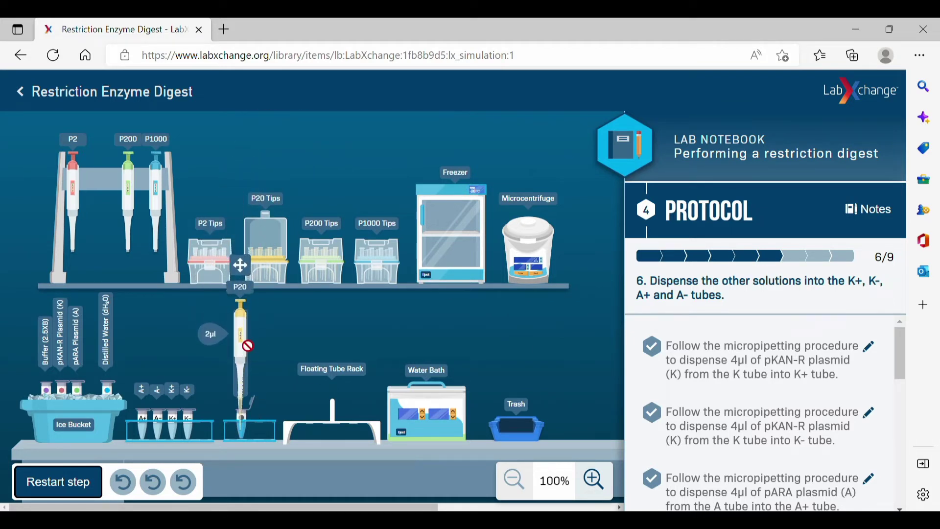
pyautogui.moveTo(248, 261)
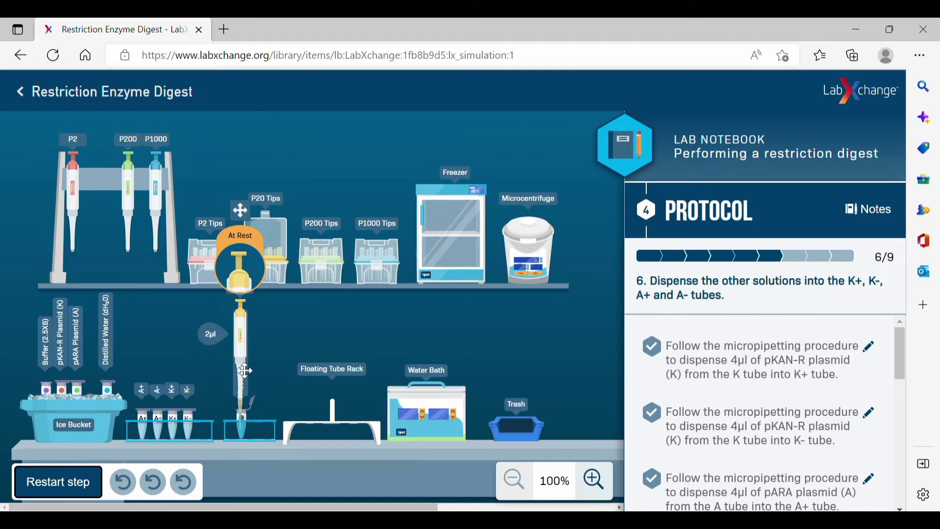
pyautogui.moveTo(245, 367); pyautogui.dragTo(239, 362)
pyautogui.moveTo(248, 416)
pyautogui.mouseDown()
pyautogui.moveTo(152, 422)
pyautogui.moveTo(249, 313)
pyautogui.moveTo(147, 327)
pyautogui.moveTo(145, 360)
pyautogui.mouseUp()
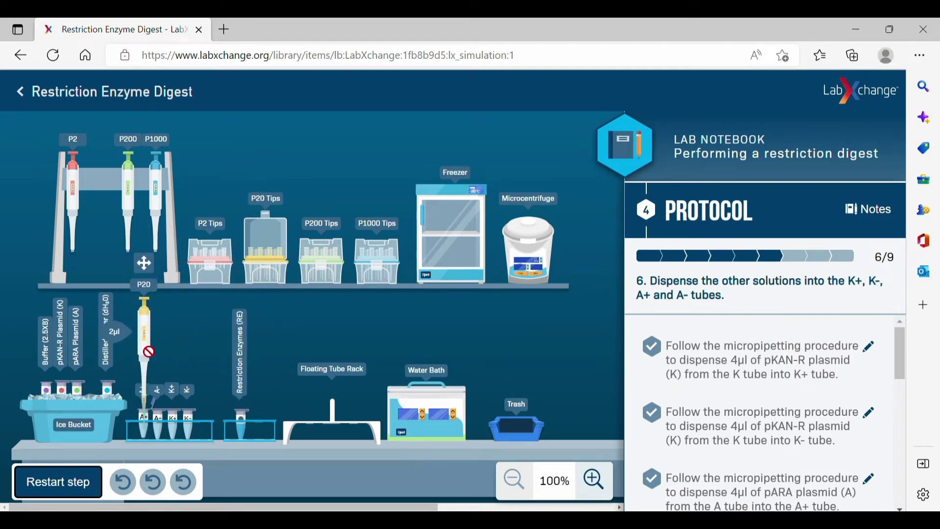
pyautogui.click(152, 258)
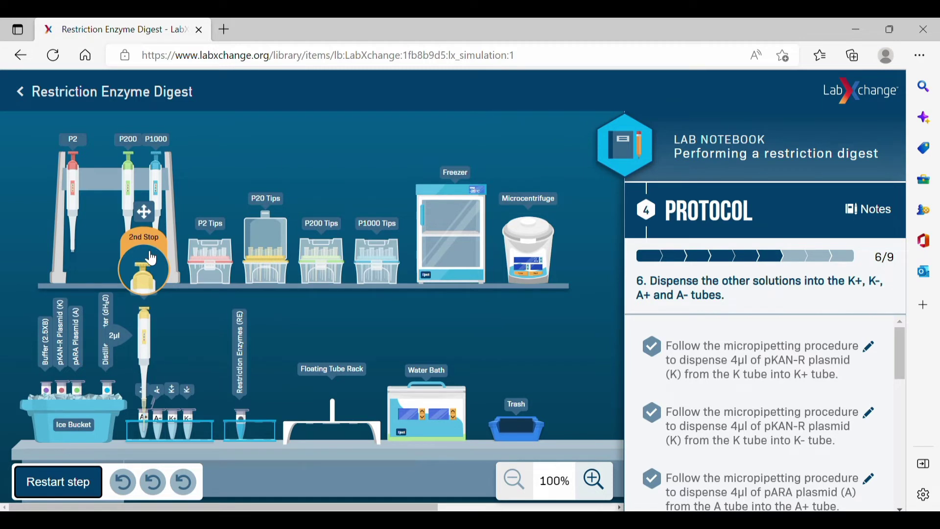
pyautogui.click(151, 259)
pyautogui.moveTo(145, 337); pyautogui.dragTo(511, 330)
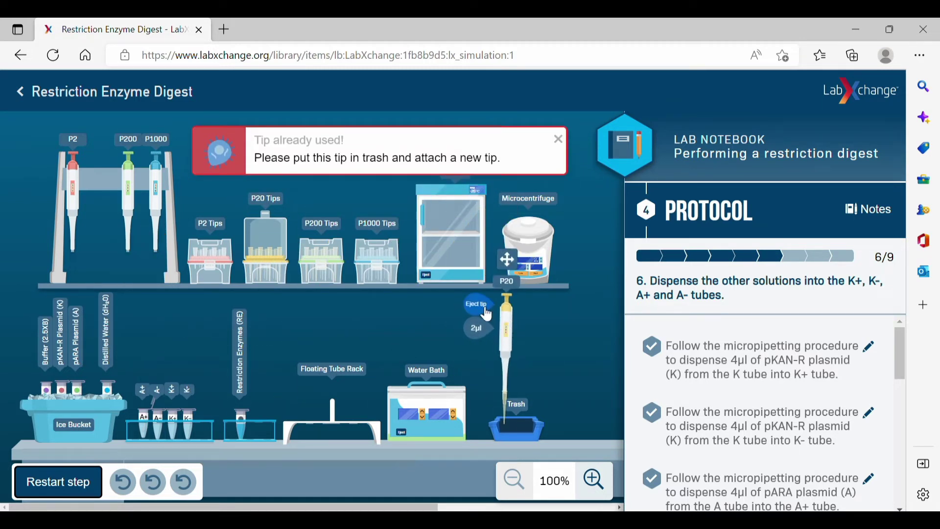
pyautogui.click(487, 315)
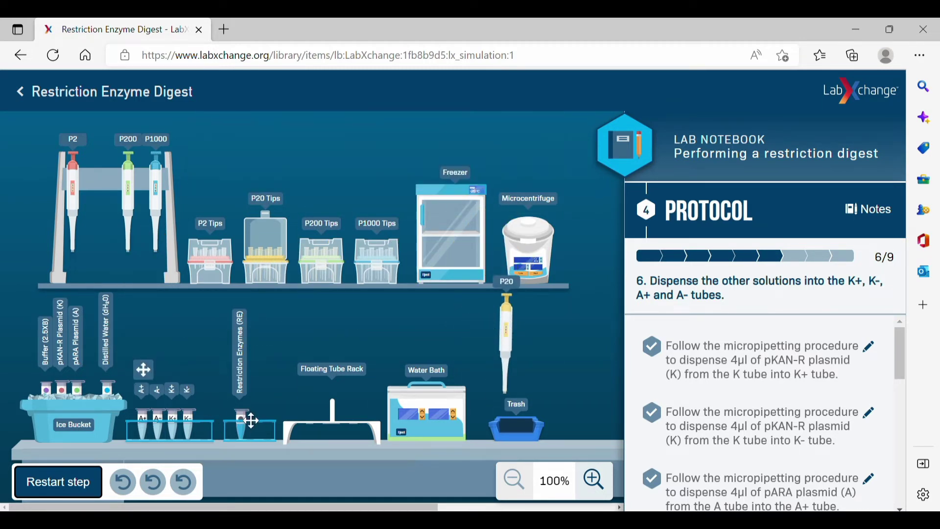
# Swap the Distilled Water (dH₂O) tube into the rack and transfer 2 µl of it into the A- tube, using and discarding a fresh P20 tip
pyautogui.moveTo(251, 420)
pyautogui.mouseDown()
pyautogui.moveTo(115, 396)
pyautogui.moveTo(237, 410)
pyautogui.mouseUp()
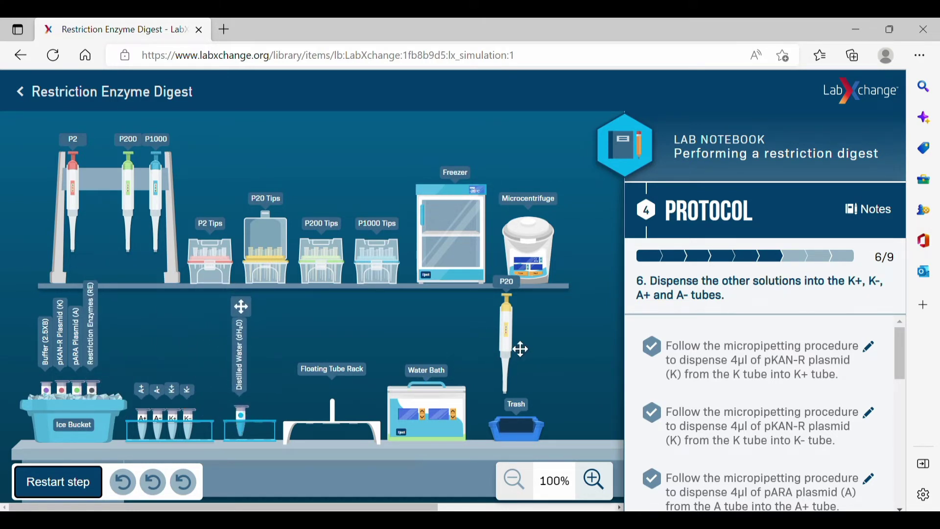
pyautogui.moveTo(521, 349); pyautogui.dragTo(242, 262)
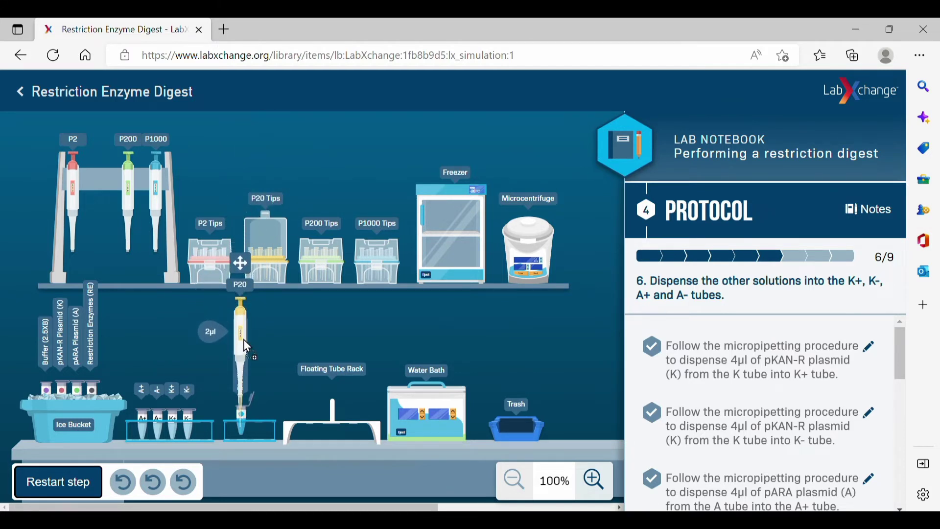
pyautogui.moveTo(245, 332); pyautogui.dragTo(246, 315)
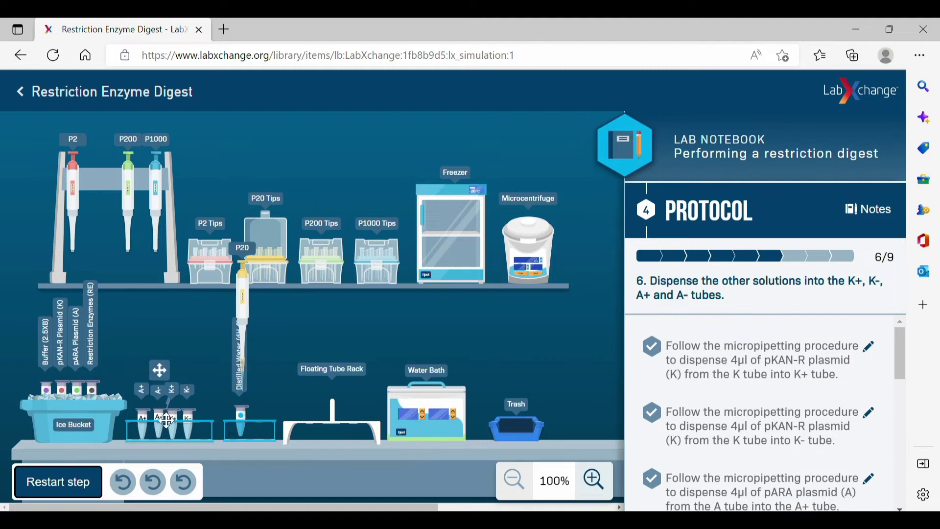
pyautogui.moveTo(257, 314); pyautogui.dragTo(514, 337)
pyautogui.click(167, 259)
pyautogui.click(485, 307)
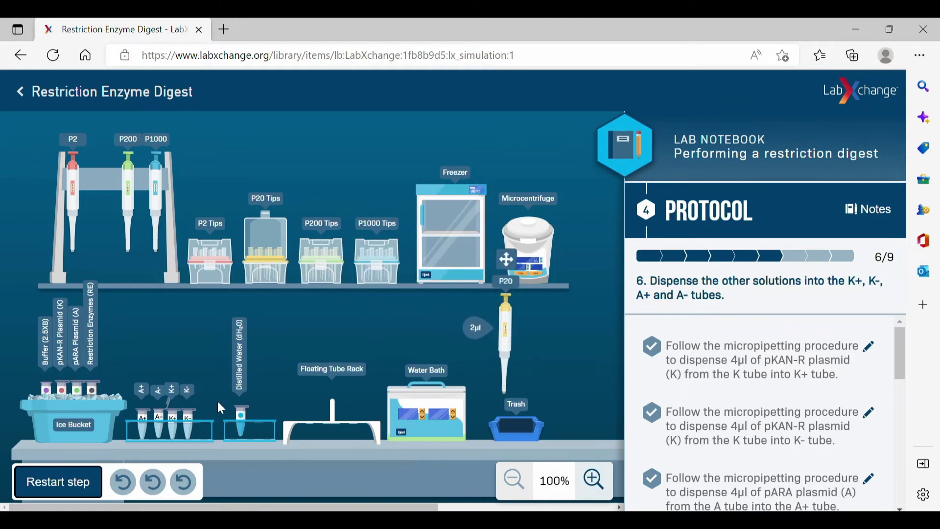
# Transfer 2 µl of distilled water into the K- tube with a fresh P20 tip, discarding the tip after use
pyautogui.moveTo(526, 343); pyautogui.dragTo(247, 323)
pyautogui.moveTo(242, 259)
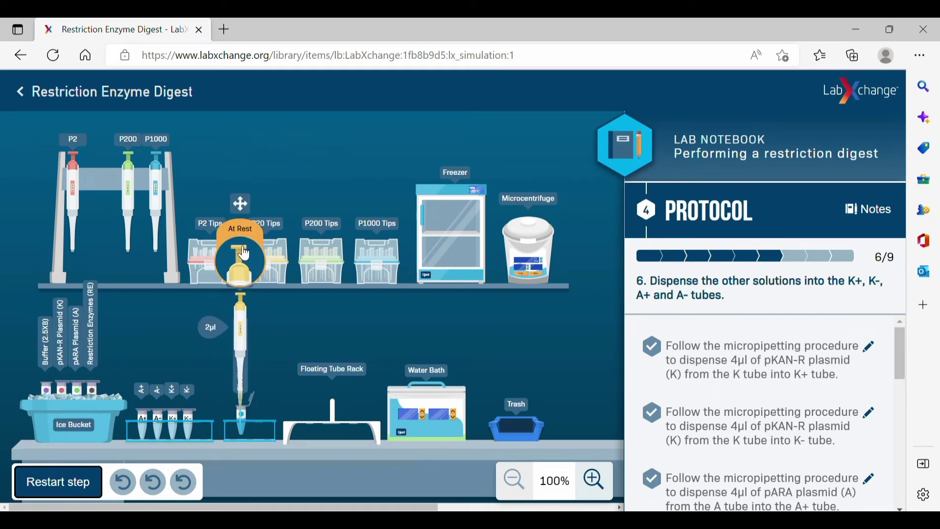
pyautogui.click(256, 343)
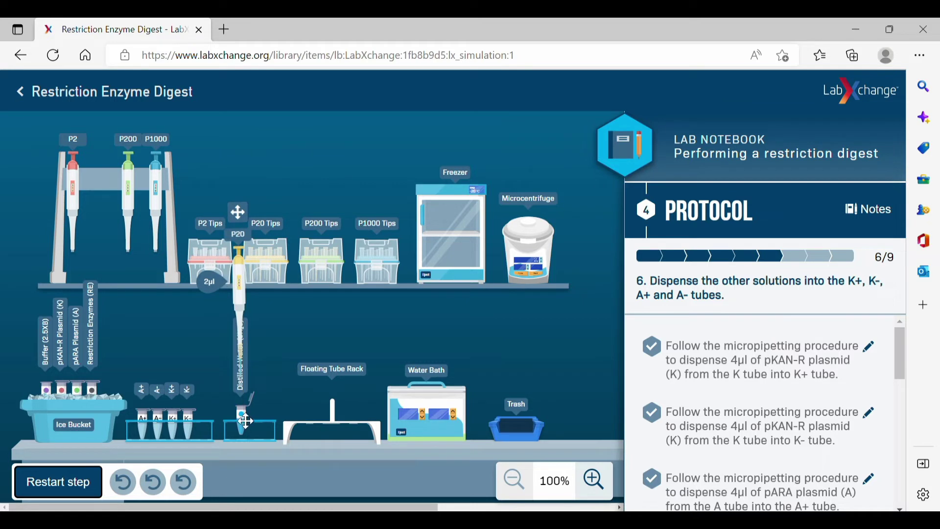
pyautogui.click(198, 426)
pyautogui.moveTo(246, 298); pyautogui.dragTo(523, 349)
pyautogui.click(493, 318)
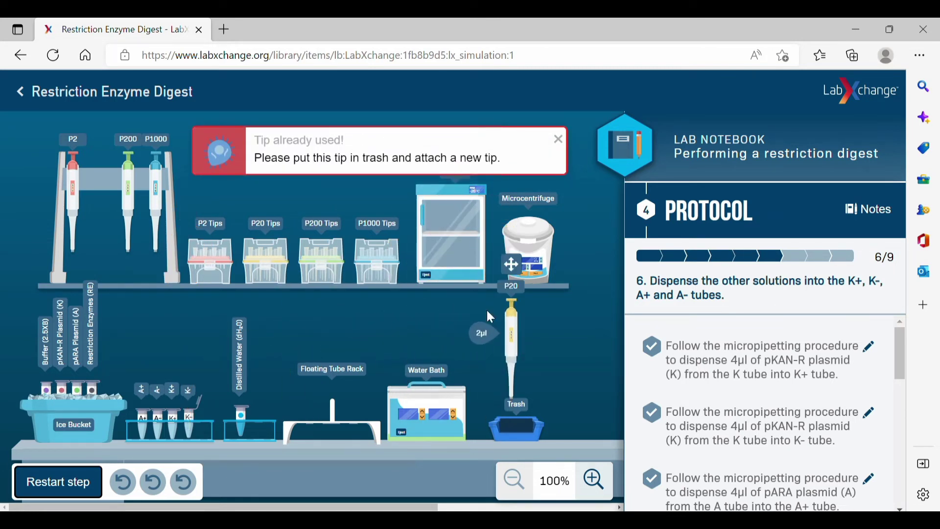
# Return the distilled water tube to the ice bucket and the P20 micropipette to its stand
pyautogui.moveTo(241, 416); pyautogui.dragTo(109, 382)
pyautogui.moveTo(514, 355); pyautogui.dragTo(102, 206)
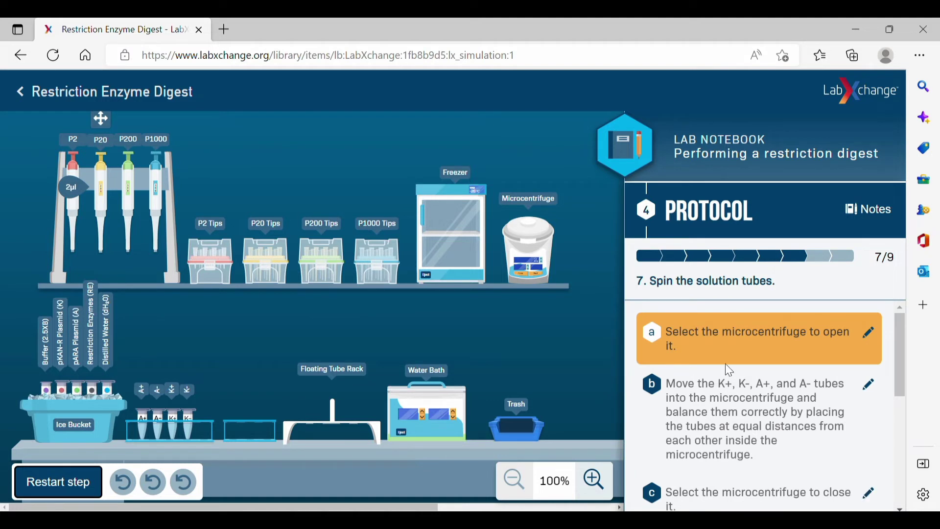
# Open the microcentrifuge, load the four solution tubes at equal distances around the rotor, and check the balancing
pyautogui.click(536, 231)
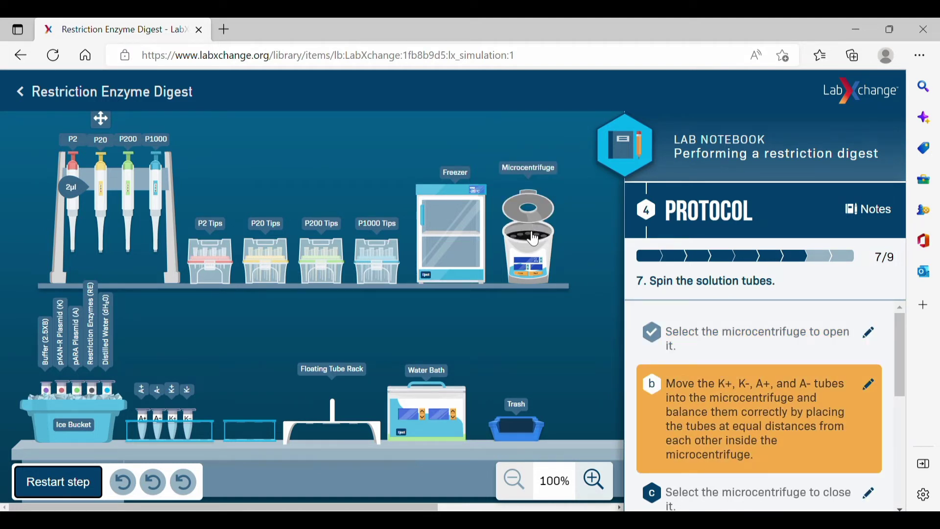
pyautogui.click(534, 238)
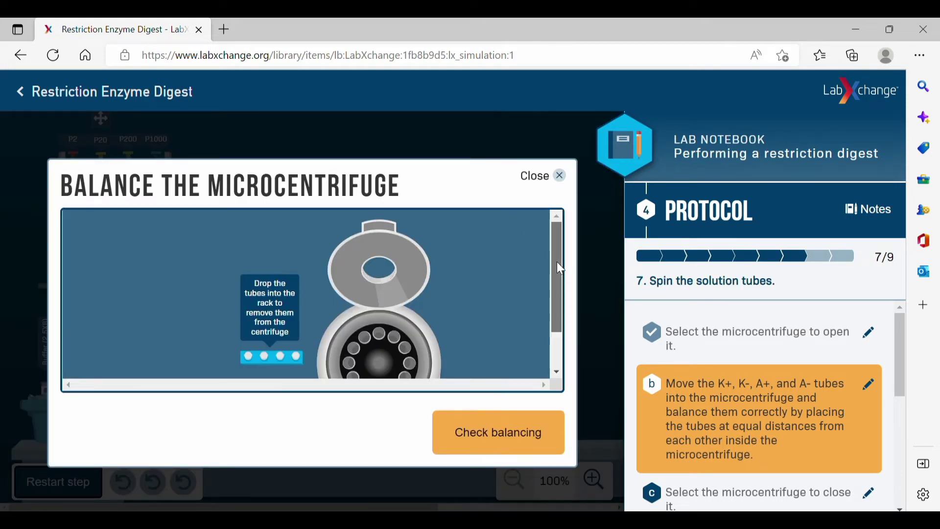
pyautogui.moveTo(556, 261); pyautogui.dragTo(558, 313)
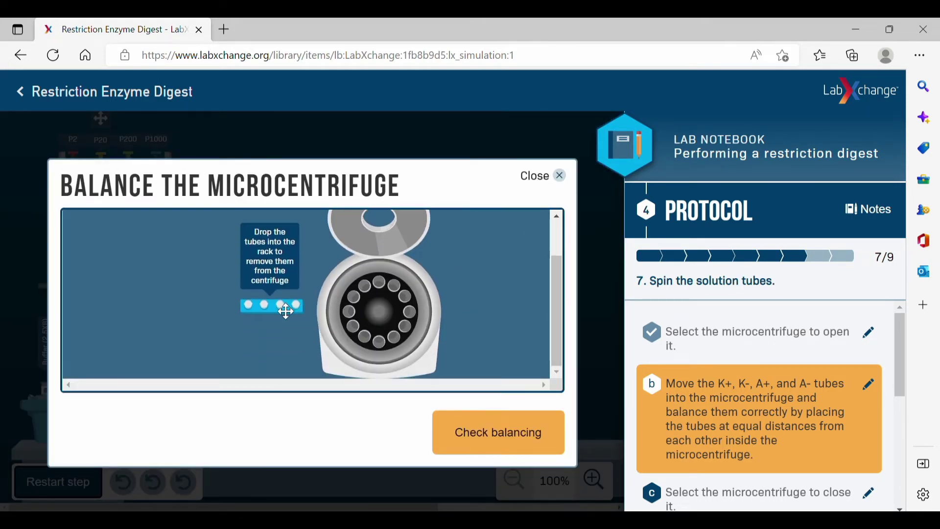
pyautogui.moveTo(286, 311); pyautogui.dragTo(380, 283)
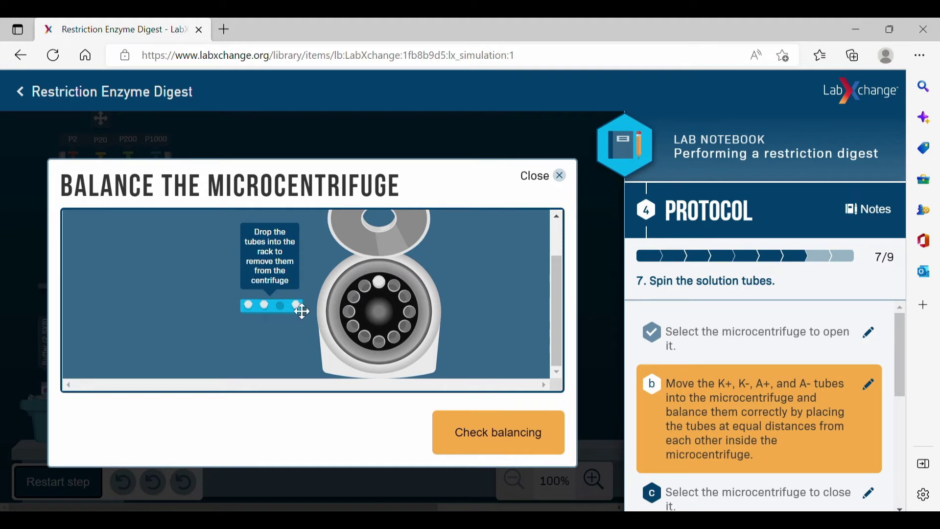
pyautogui.moveTo(302, 311); pyautogui.dragTo(413, 317)
pyautogui.moveTo(272, 314); pyautogui.dragTo(355, 321)
pyautogui.moveTo(256, 314); pyautogui.dragTo(376, 339)
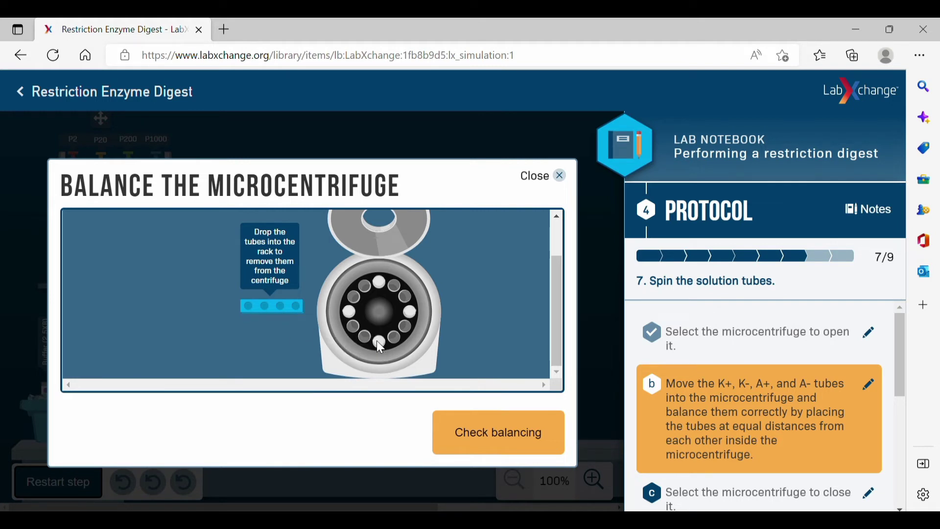
pyautogui.click(476, 433)
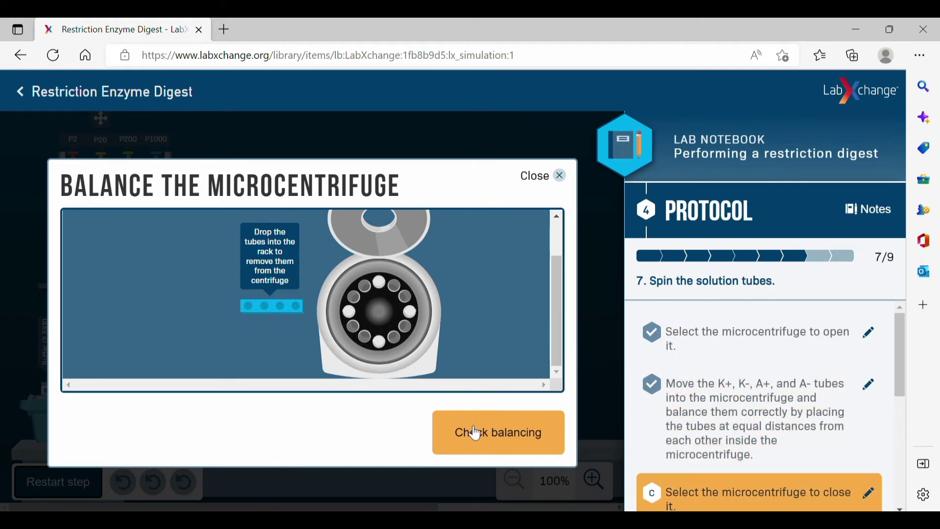
pyautogui.click(565, 183)
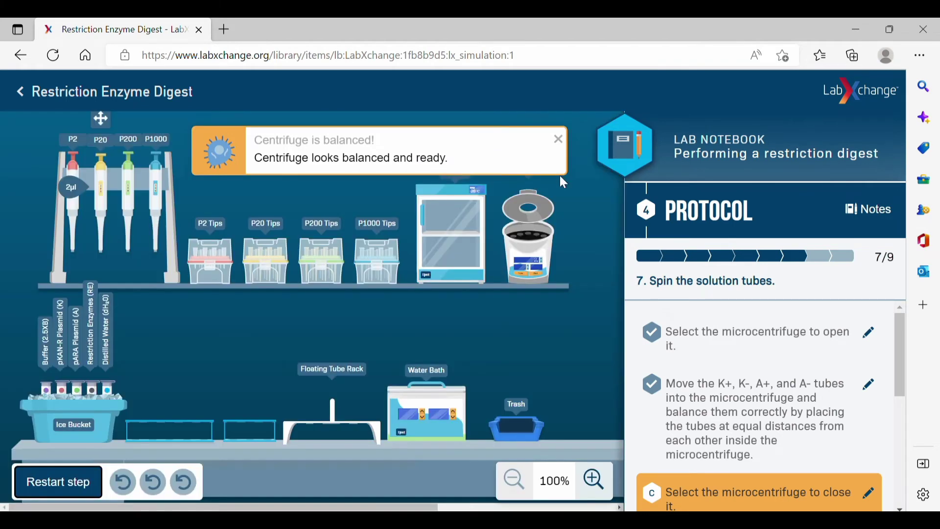
# Close the microcentrifuge and spin the solution tubes, adjusting the set time in its controls
pyautogui.click(537, 209)
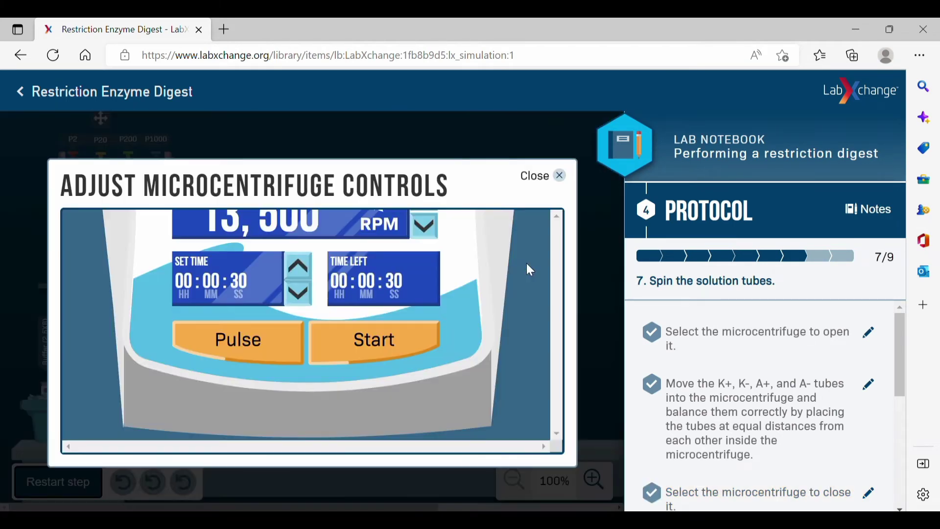
pyautogui.click(313, 271)
pyautogui.click(314, 270)
pyautogui.click(314, 270)
pyautogui.click(313, 270)
pyautogui.click(307, 294)
pyautogui.click(307, 293)
pyautogui.click(307, 294)
pyautogui.click(559, 170)
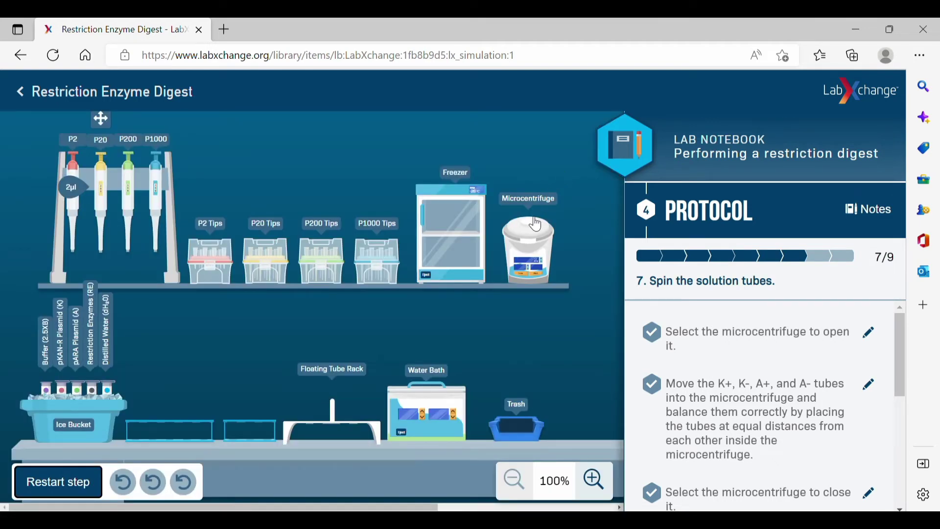
# Reopen the microcentrifuge and move all four solution tubes from the rotor back into the rack
pyautogui.click(533, 234)
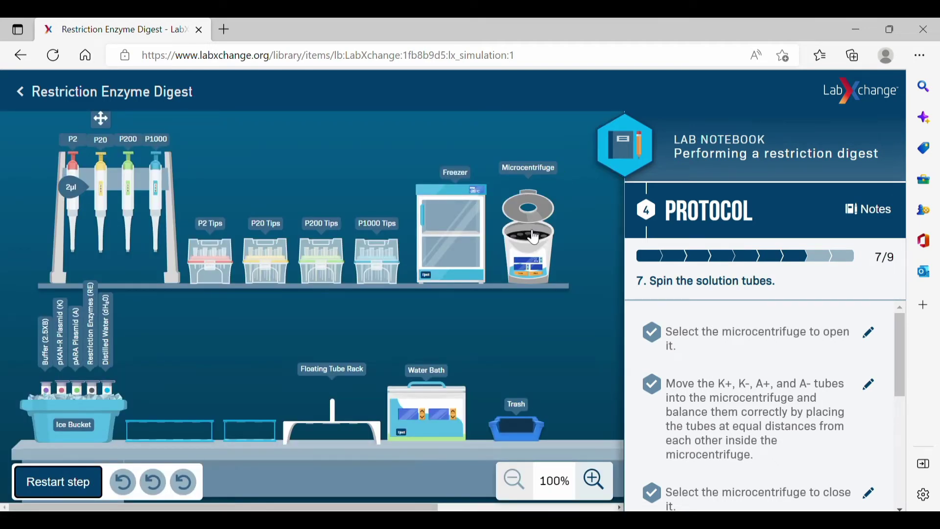
pyautogui.click(531, 237)
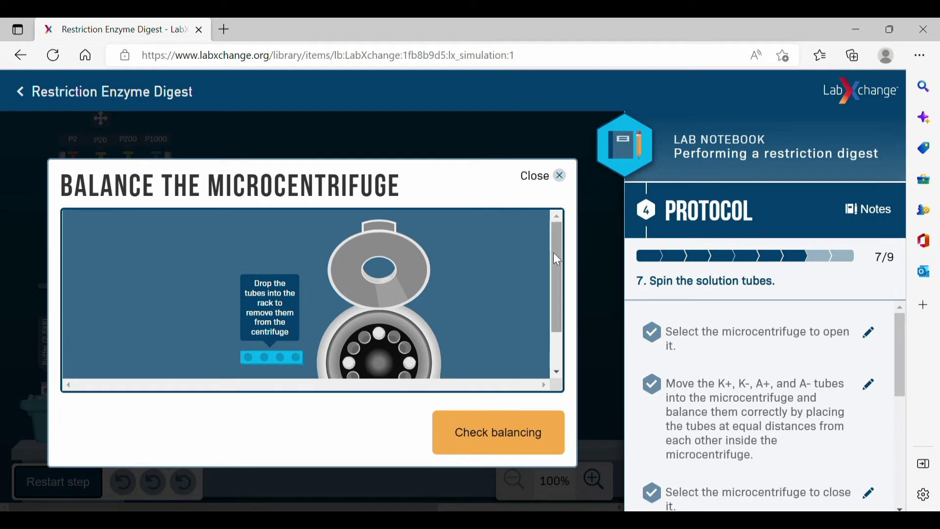
pyautogui.moveTo(555, 263); pyautogui.dragTo(549, 310)
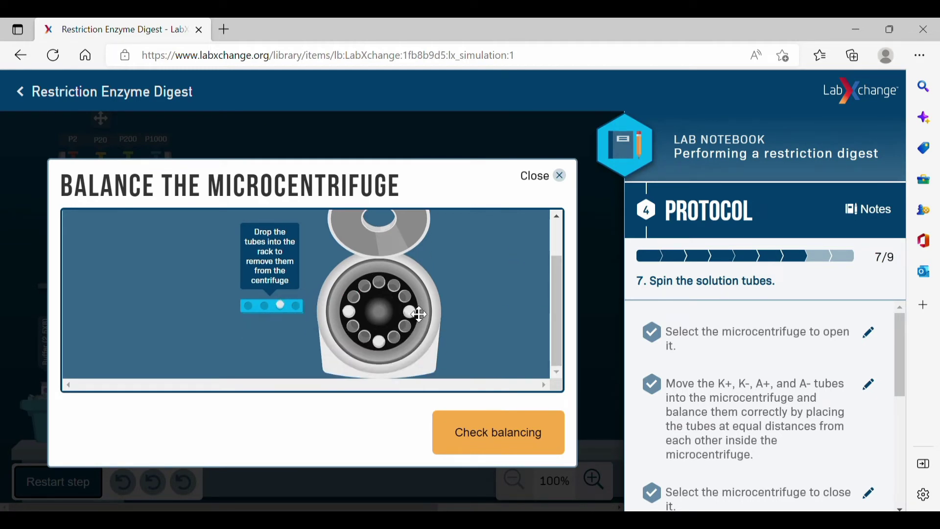
pyautogui.moveTo(419, 319); pyautogui.dragTo(327, 313)
pyautogui.moveTo(383, 345); pyautogui.dragTo(250, 308)
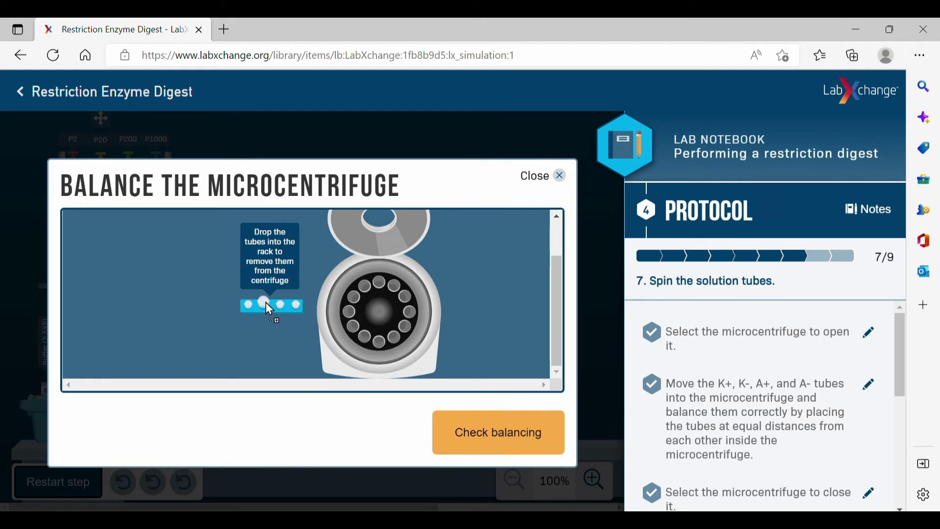
pyautogui.click(563, 178)
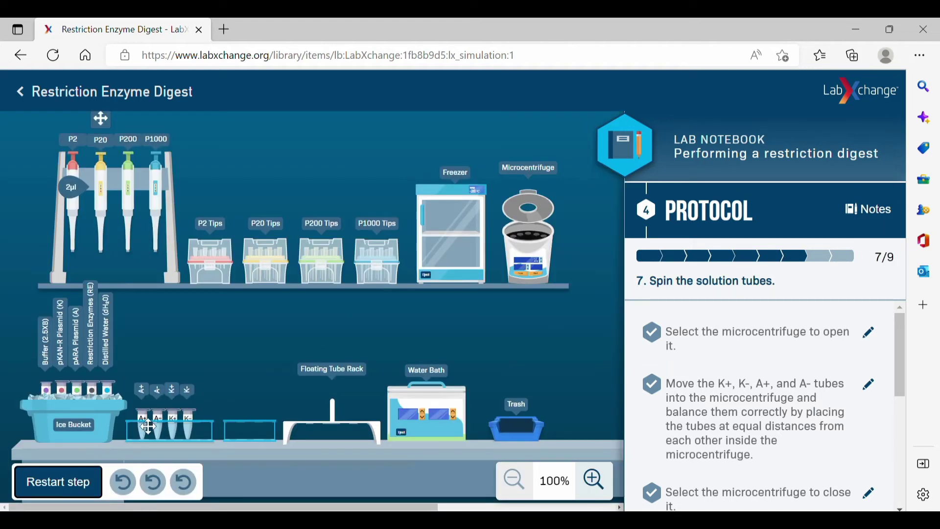
# Move the A+, A-, K+ and K- tubes into the floating tube rack and close the microcentrifuge
pyautogui.moveTo(148, 426); pyautogui.dragTo(293, 362)
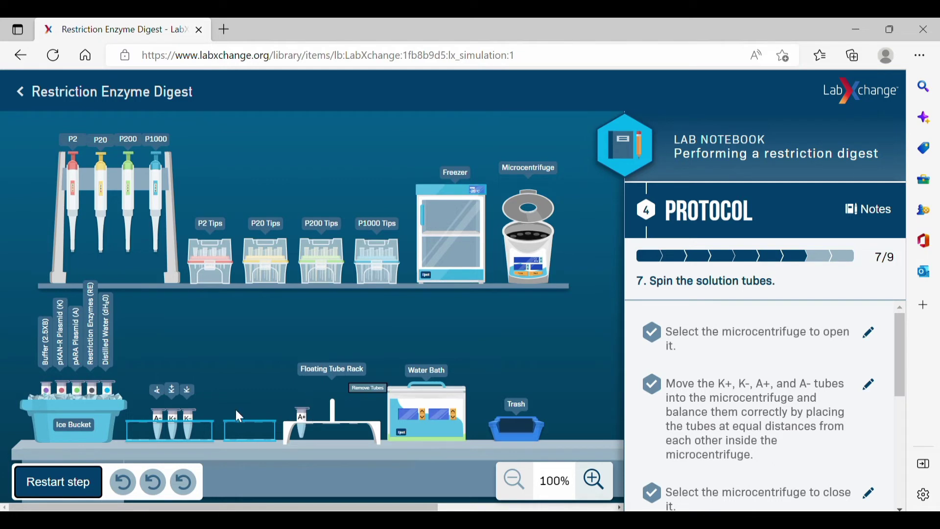
pyautogui.moveTo(157, 421); pyautogui.dragTo(323, 421)
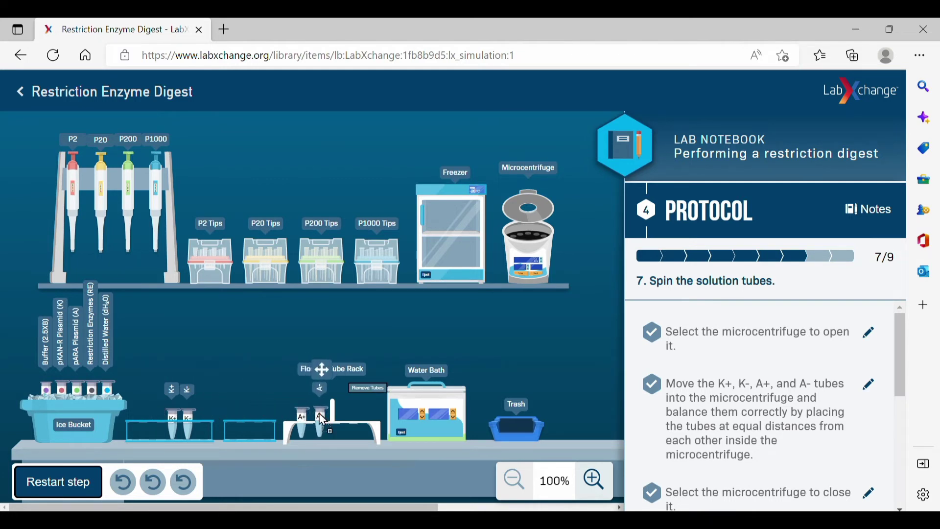
pyautogui.moveTo(174, 422); pyautogui.dragTo(349, 421)
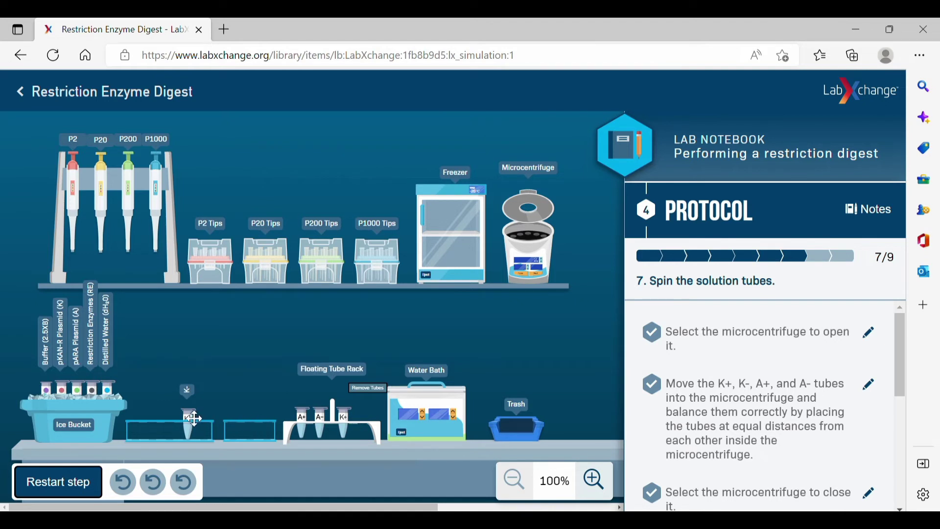
pyautogui.moveTo(193, 418); pyautogui.dragTo(362, 414)
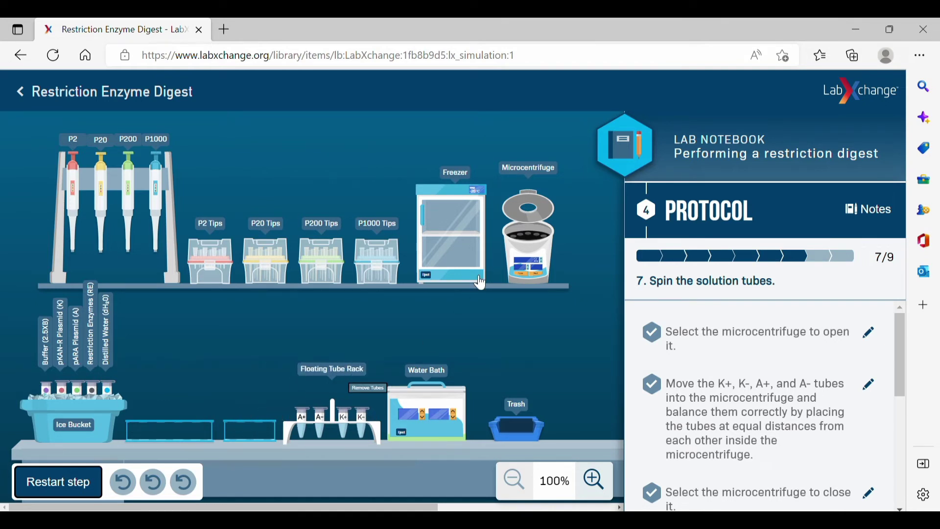
pyautogui.click(535, 217)
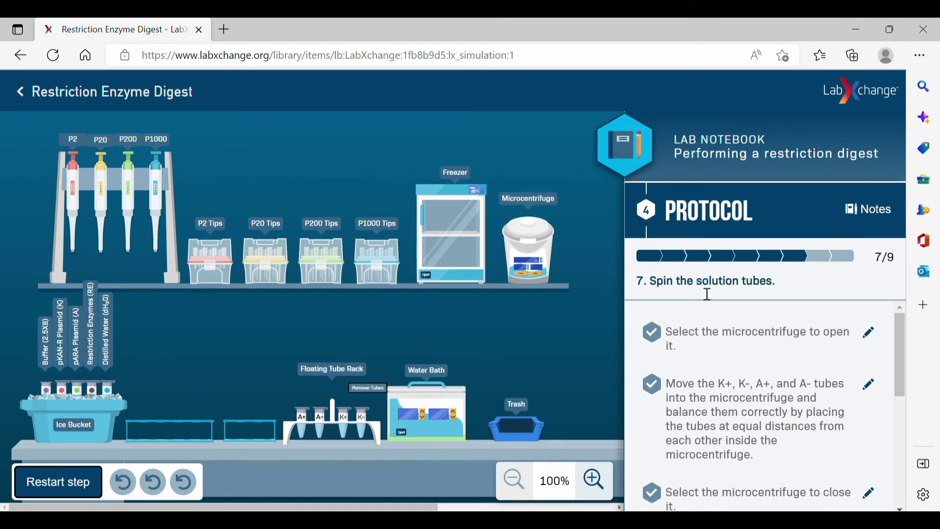
# Advance to protocol step 8 and place the floating tube rack inside the water bath, closing its lid
pyautogui.moveTo(900, 347); pyautogui.dragTo(896, 466)
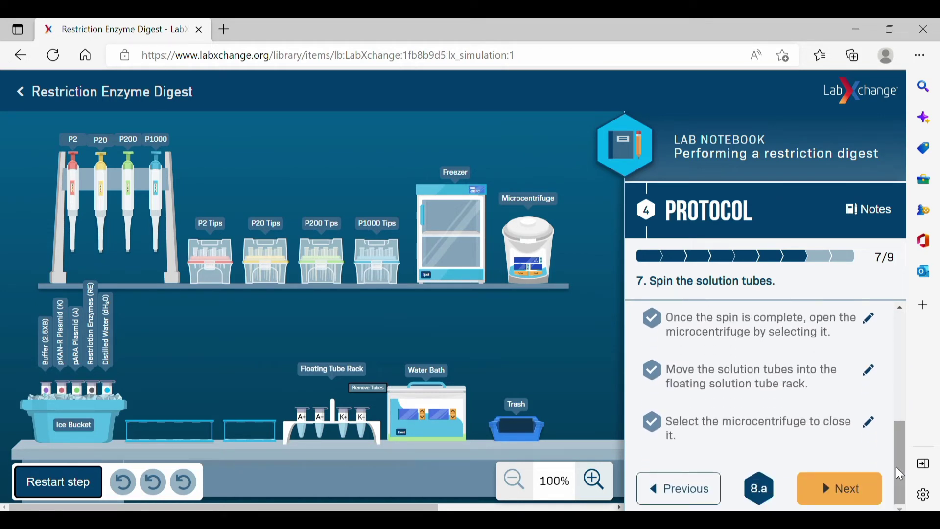
pyautogui.click(872, 487)
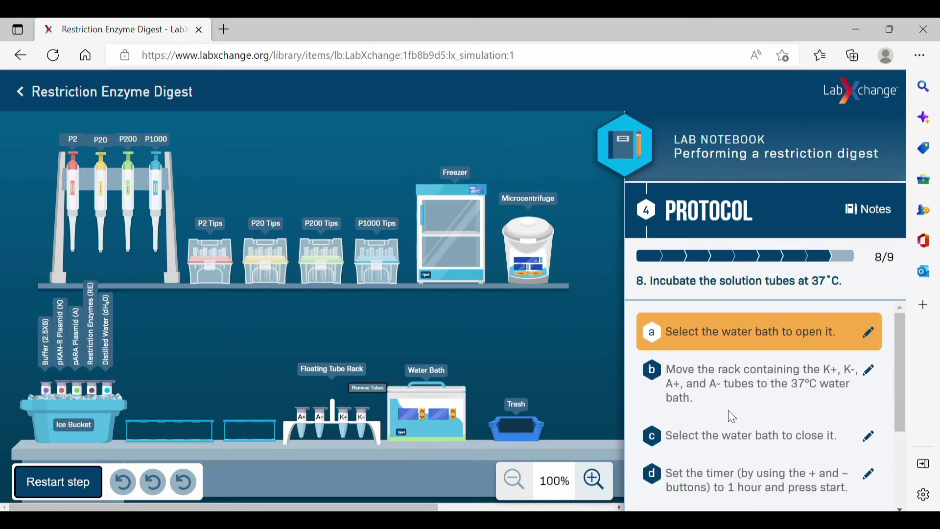
pyautogui.click(417, 389)
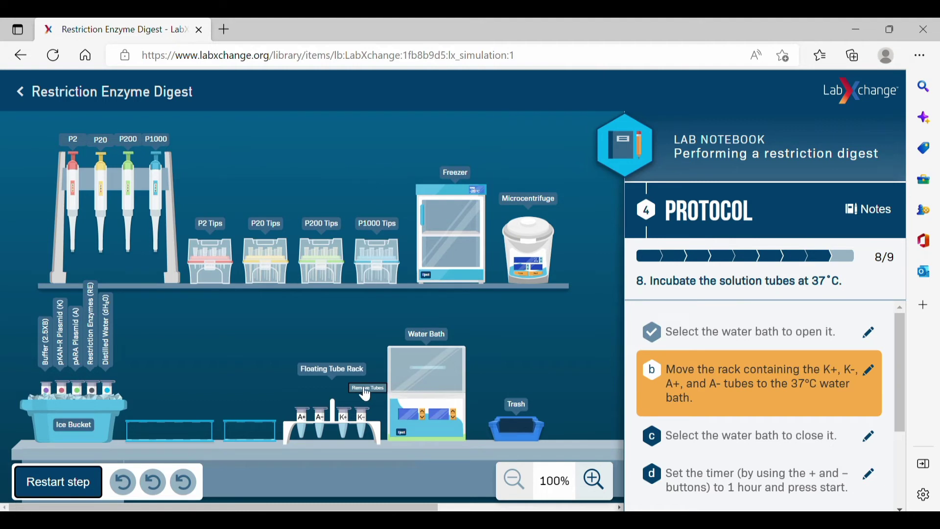
pyautogui.moveTo(342, 400); pyautogui.dragTo(429, 356)
pyautogui.click(436, 356)
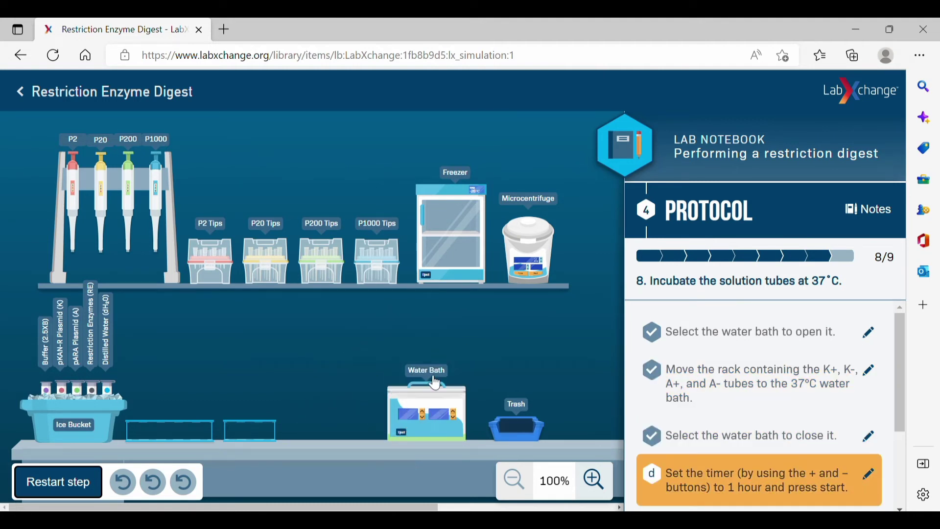
# Set the water bath timer to 1 hour and start incubating the tubes at 37 °C
pyautogui.click(432, 419)
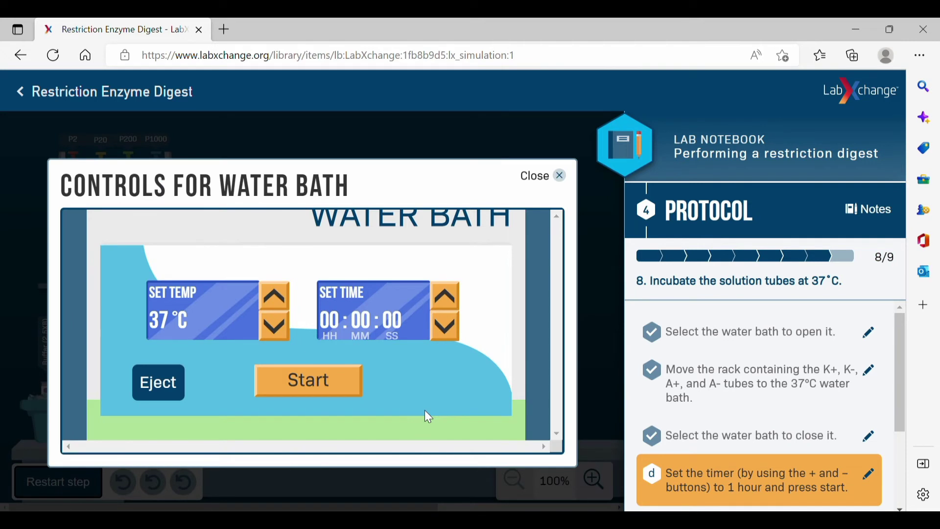
pyautogui.click(447, 297)
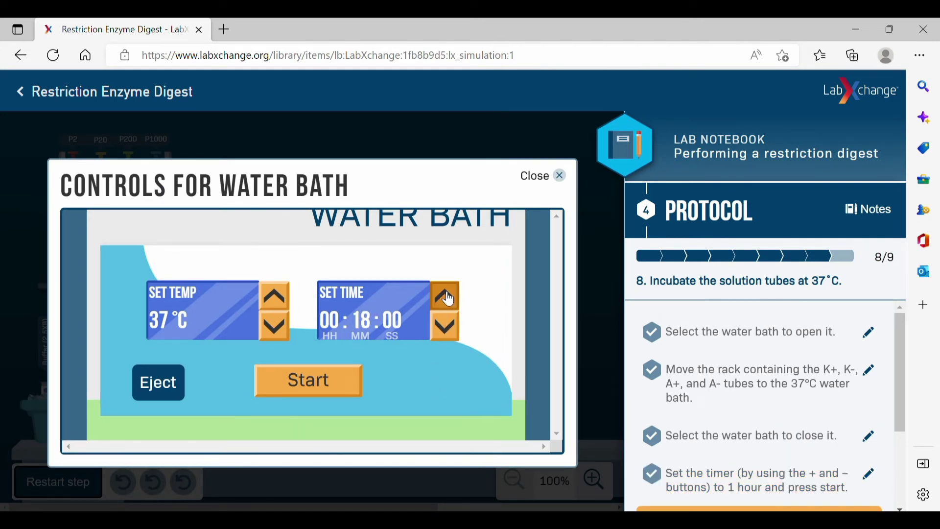
pyautogui.click(448, 298)
pyautogui.click(448, 299)
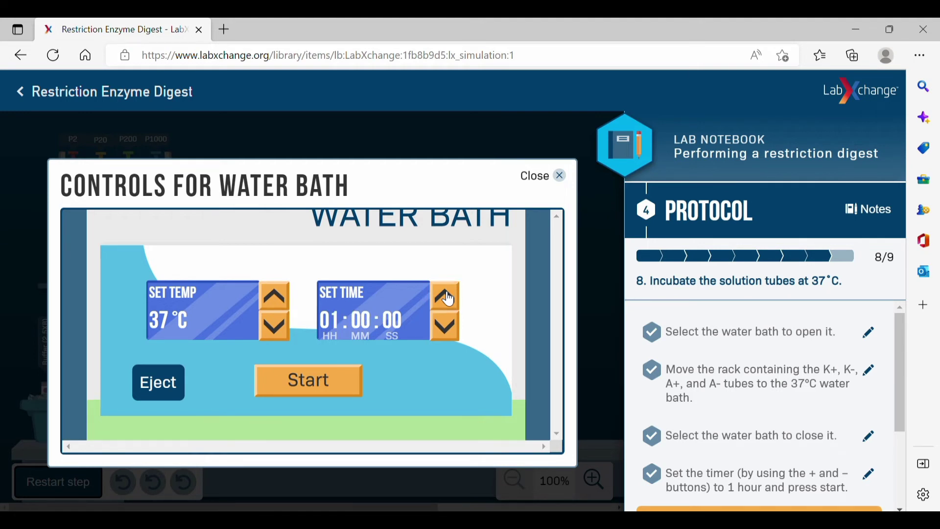
pyautogui.click(343, 384)
pyautogui.click(559, 176)
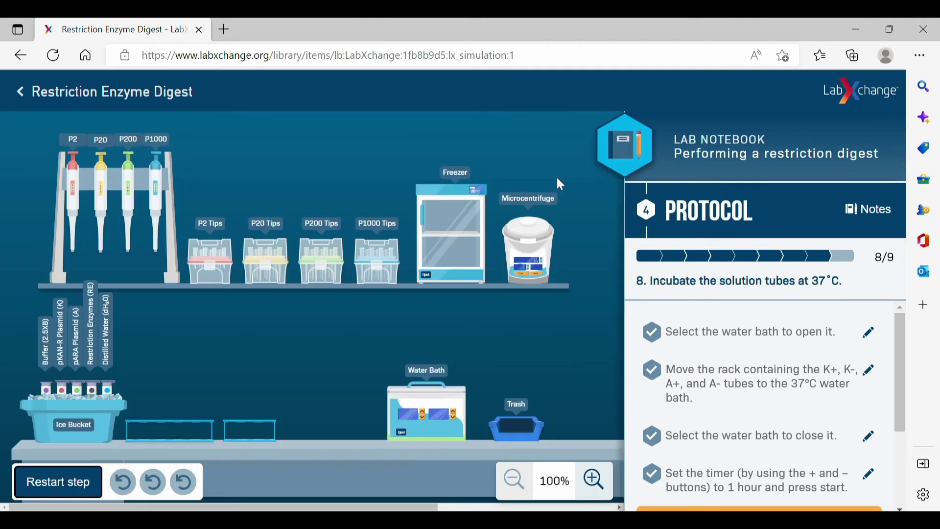
# Take the floating tube rack out of the water bath, close the bath, and advance to protocol step 9
pyautogui.click(409, 441)
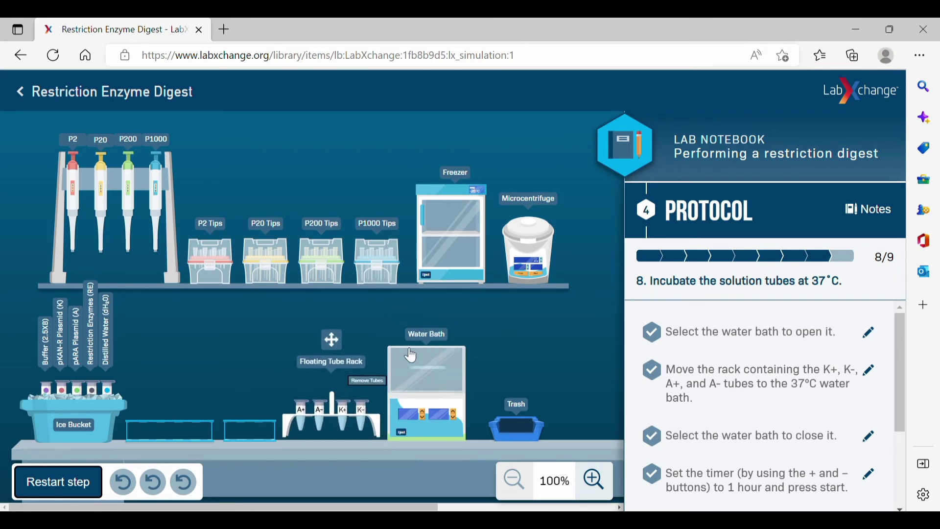
pyautogui.click(429, 354)
pyautogui.scroll(-3, 902, 346)
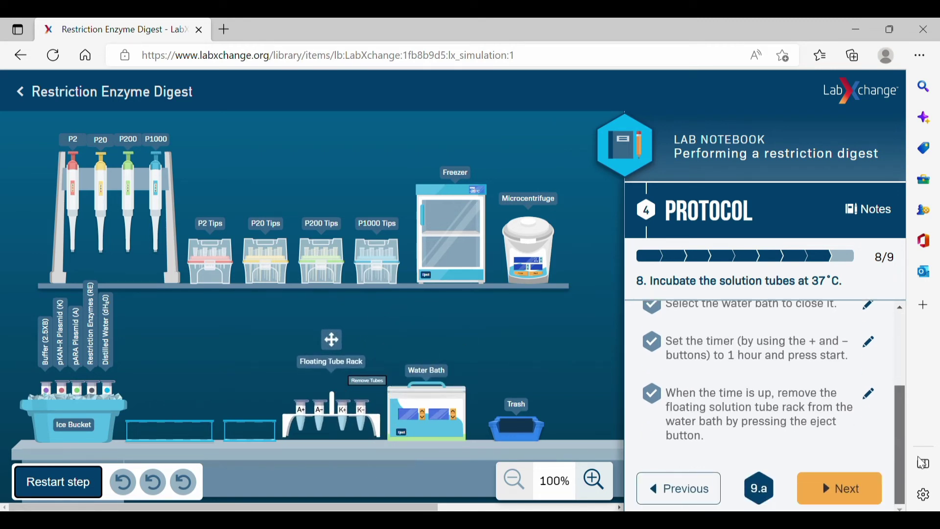
pyautogui.click(862, 499)
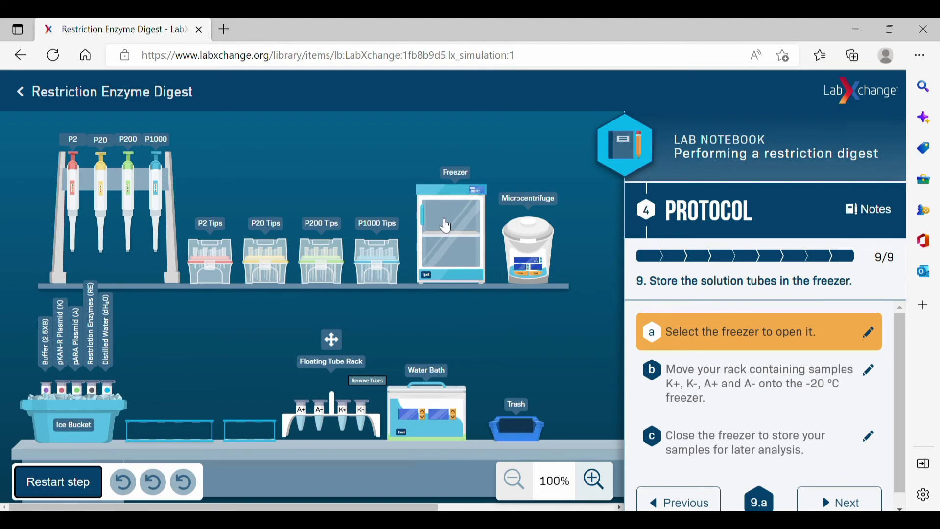
# Store the floating tube rack with the four samples in the freezer and close its door
pyautogui.click(478, 230)
pyautogui.moveTo(339, 396); pyautogui.dragTo(454, 188)
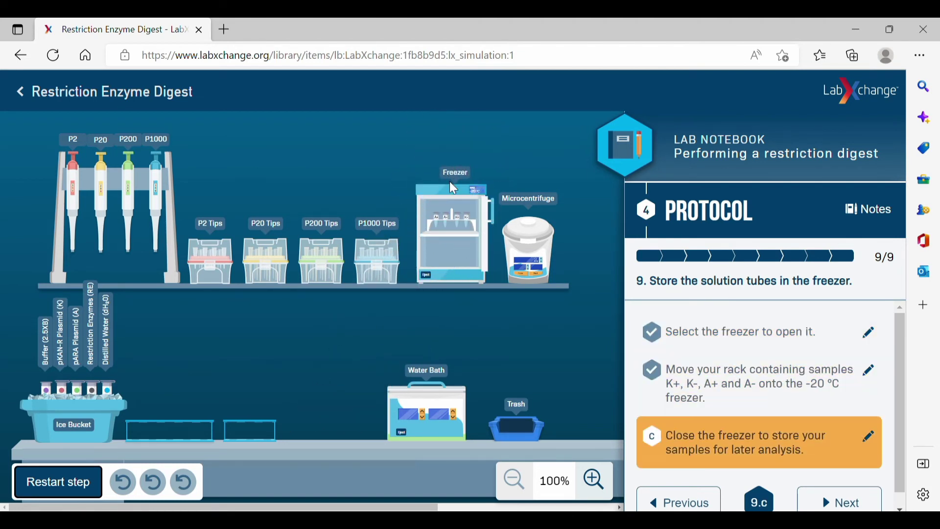
pyautogui.click(492, 246)
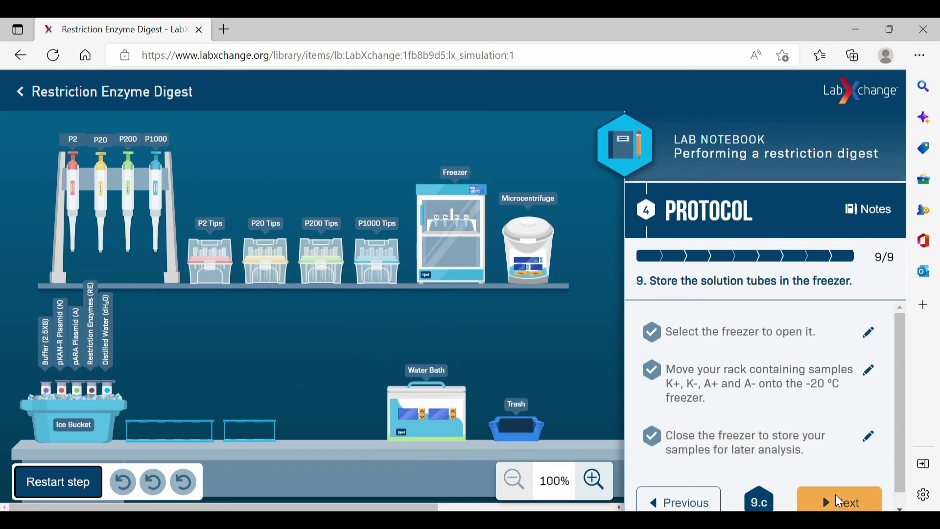
# Go to the Results section and review the tube and gel results through to the closing recombinant plasmid question
pyautogui.click(840, 501)
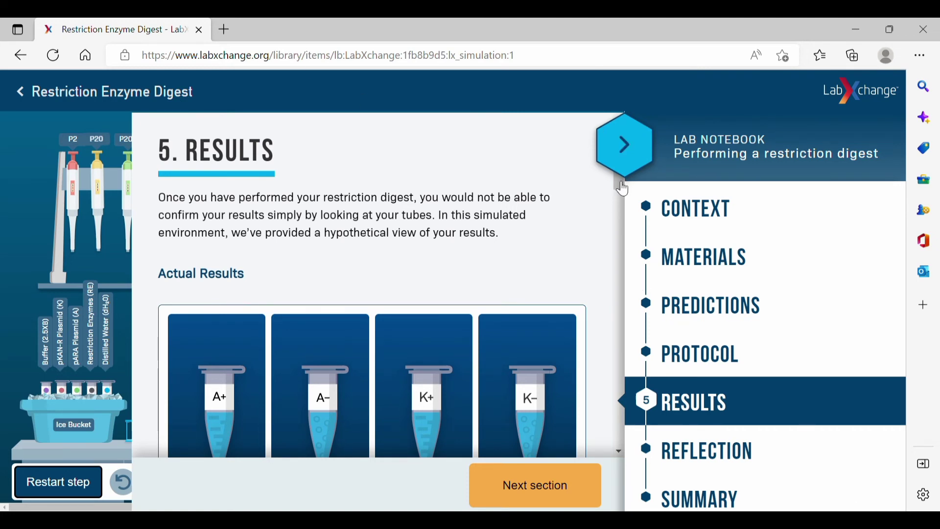
pyautogui.scroll(-3, 619, 186)
pyautogui.moveTo(623, 209); pyautogui.dragTo(615, 442)
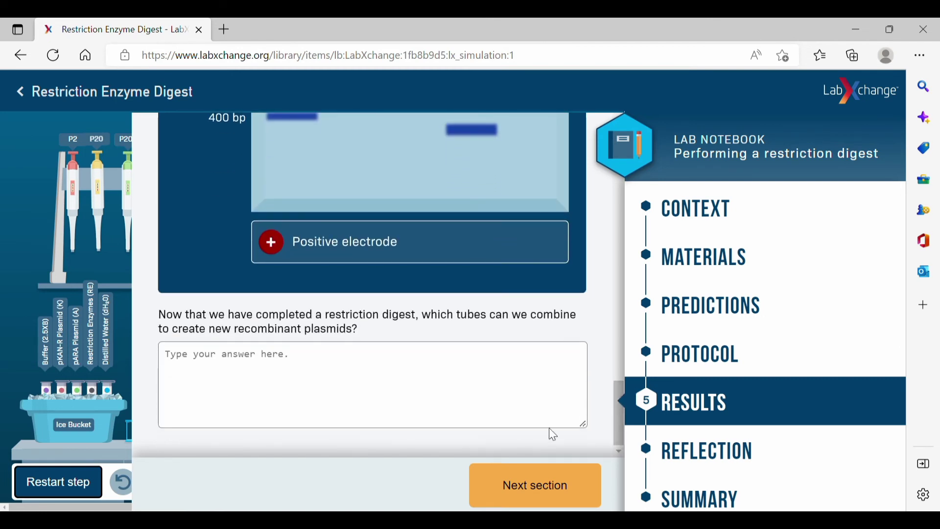
# Answer the recombinant plasmid question with "K+ tube and A+ tube" and advance to the Reflection section
pyautogui.click(273, 360)
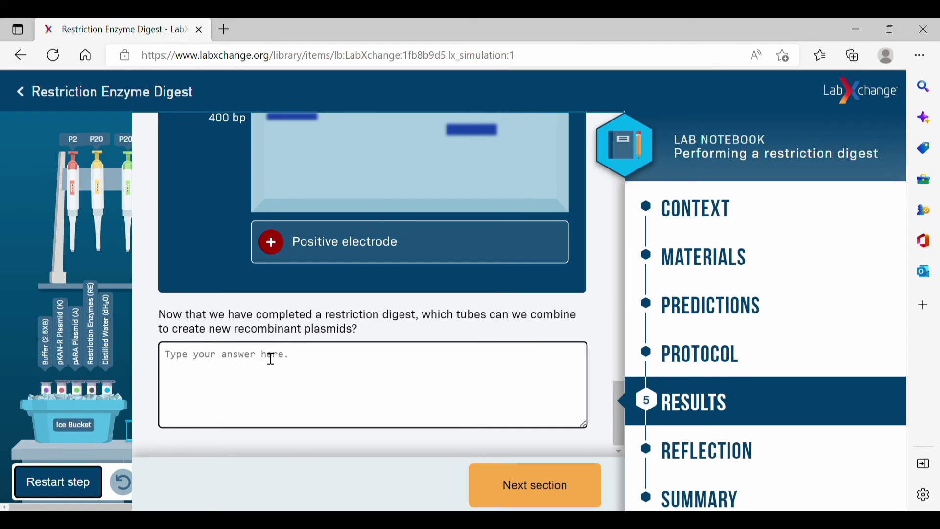
pyautogui.write('K+ tube and A+ ')
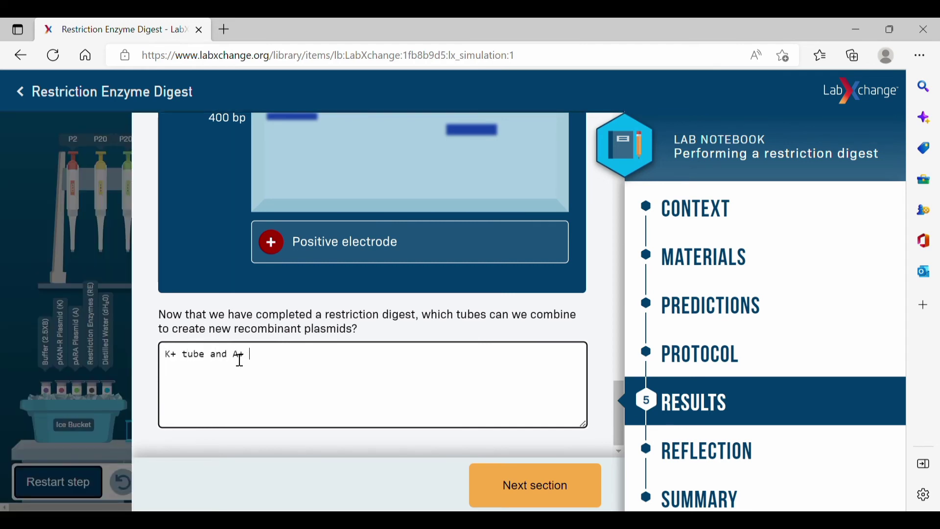
pyautogui.write('tube')
pyautogui.click(529, 491)
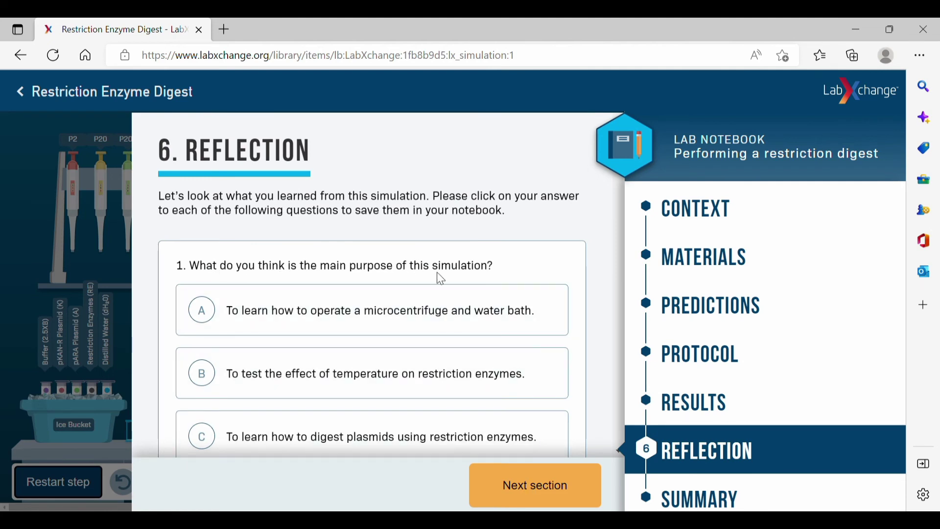
# Submit C (digesting plasmids using restriction enzymes) for reflection question 1 and B (temperature at which the enzymes function best) for question 2
pyautogui.click(419, 434)
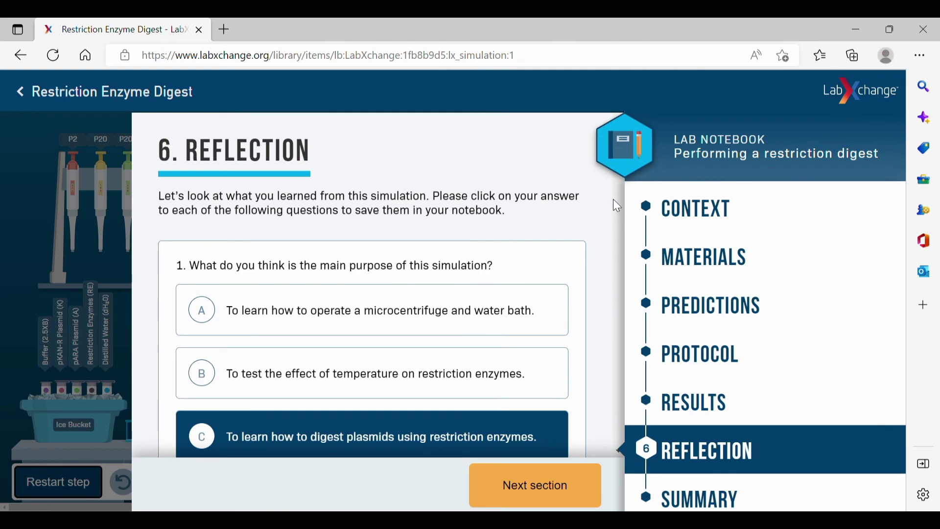
pyautogui.scroll(-5, 623, 190)
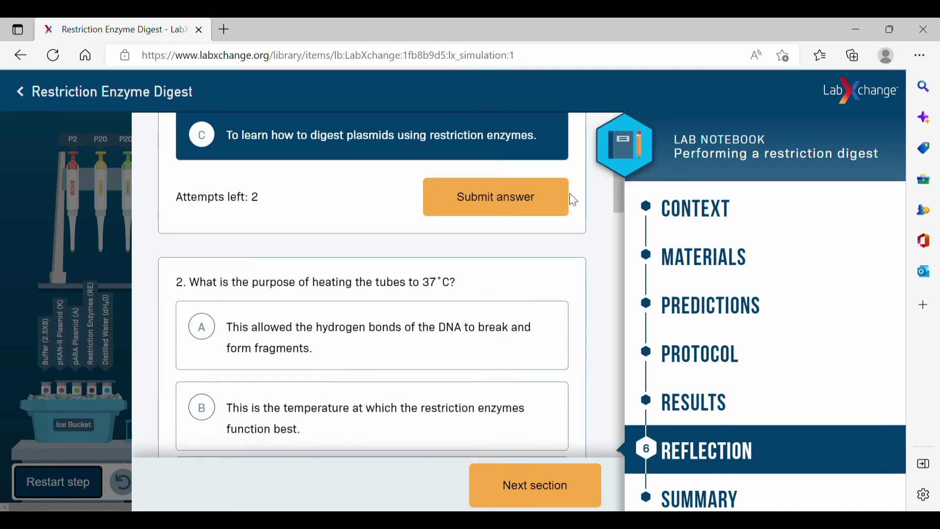
pyautogui.click(554, 204)
pyautogui.moveTo(613, 204); pyautogui.dragTo(617, 222)
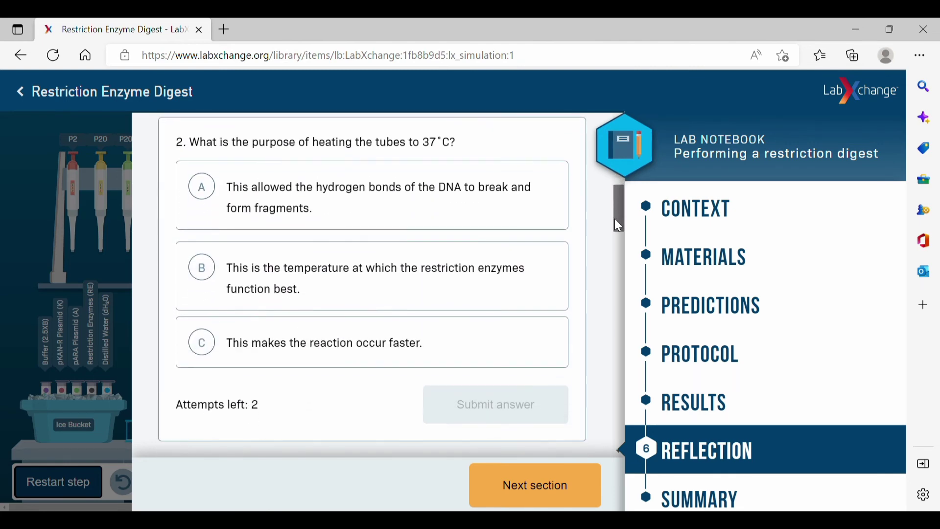
pyautogui.click(455, 274)
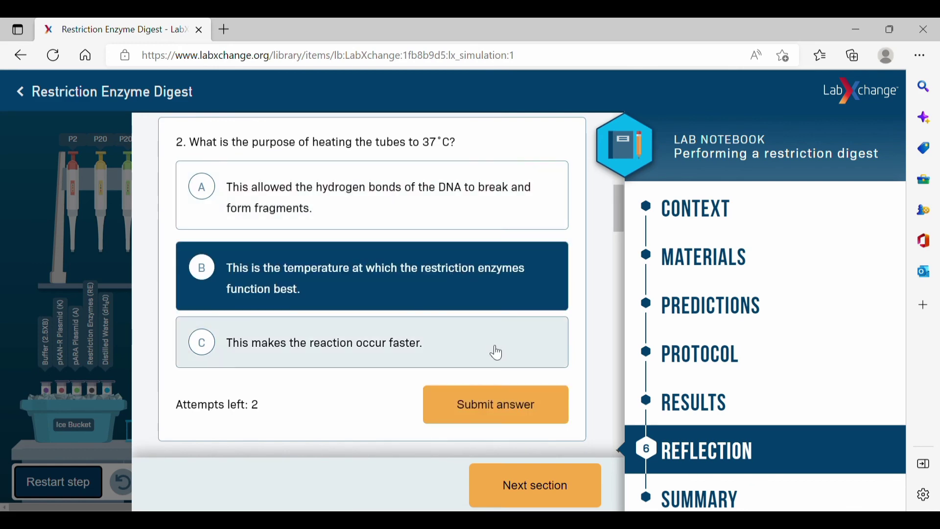
pyautogui.click(505, 402)
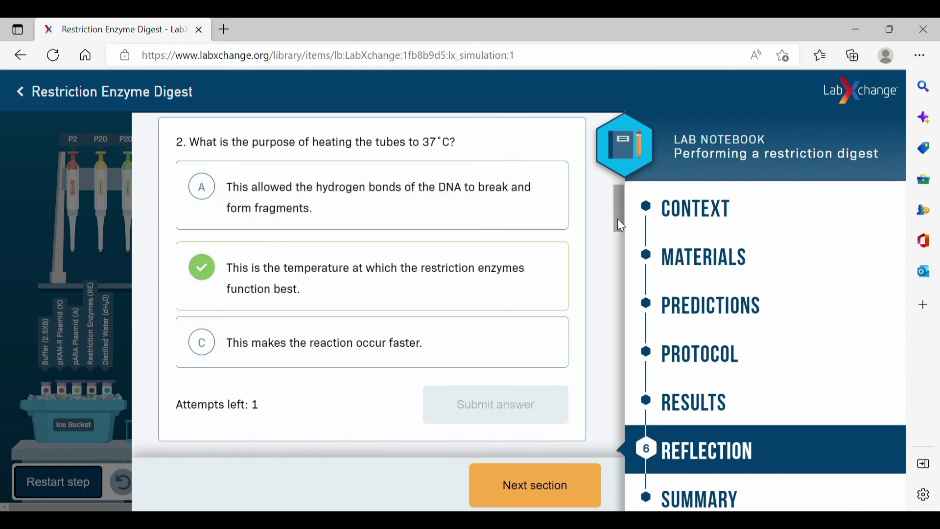
# Submit C (same sticky ends on fragments from both plasmids) for question 3 and A (collecting the sample at the tube bottom) for question 4
pyautogui.moveTo(618, 216); pyautogui.dragTo(625, 271)
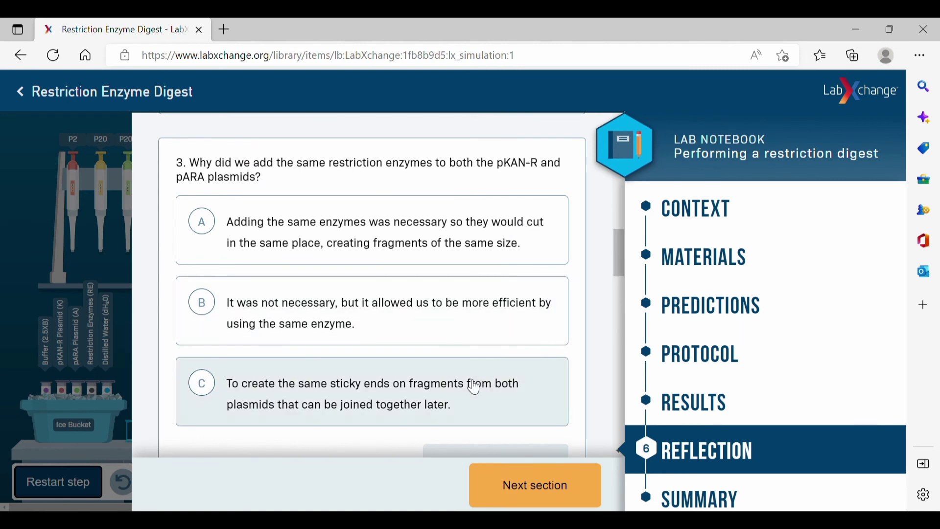
pyautogui.click(474, 388)
pyautogui.click(479, 447)
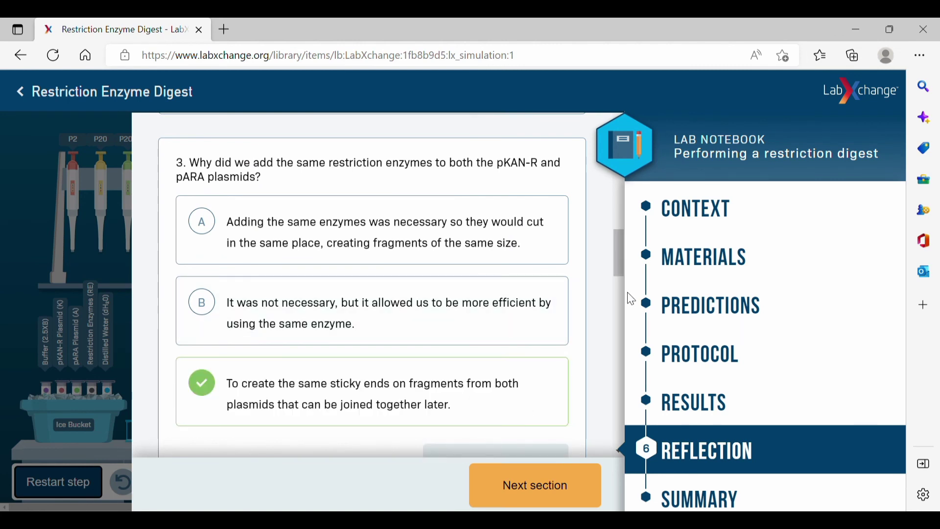
pyautogui.scroll(-6, 629, 304)
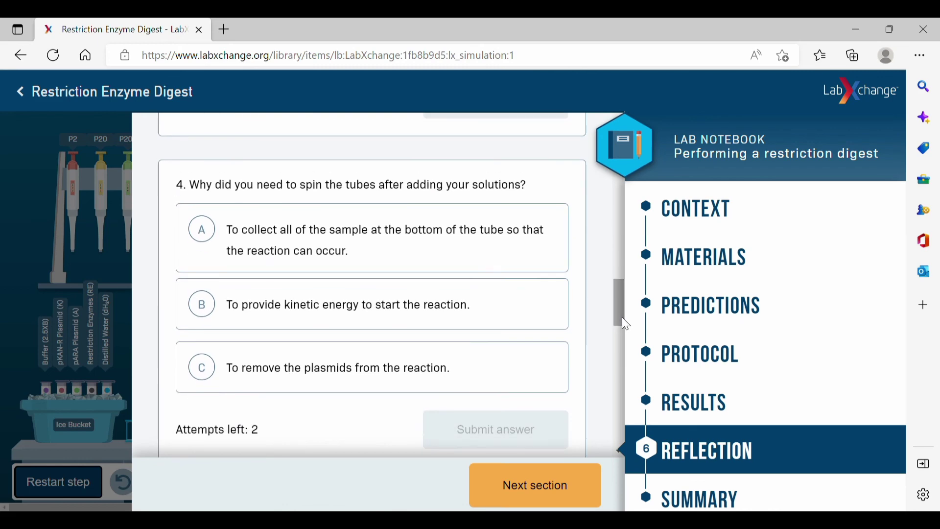
pyautogui.click(501, 260)
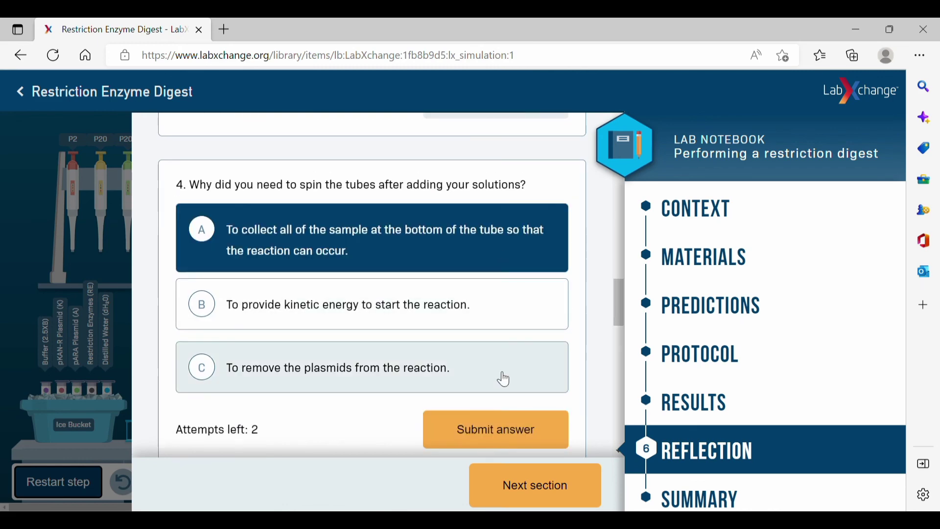
pyautogui.click(499, 428)
# Submit B (control showing the enzymes' impact and uncut plasmid size) for question 5, and submit an answer to the final reflection question
pyautogui.moveTo(619, 304); pyautogui.dragTo(616, 345)
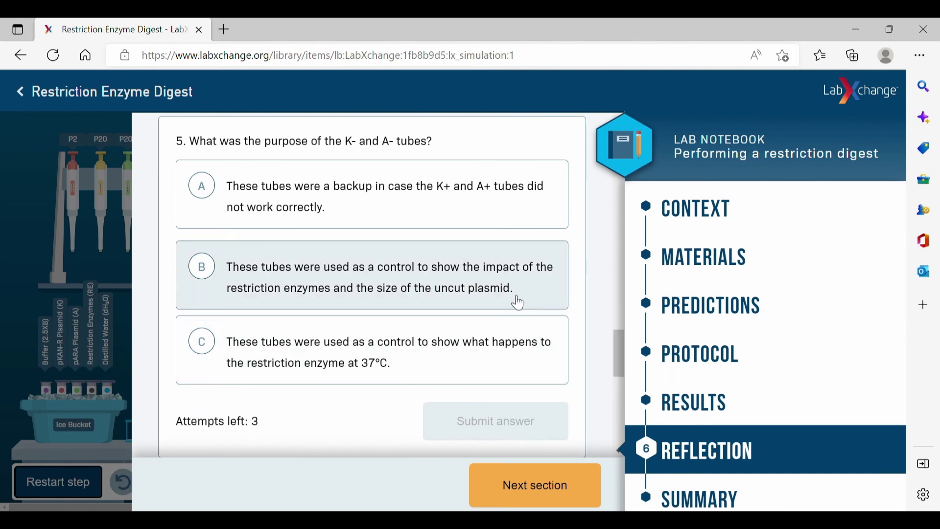
pyautogui.click(519, 303)
pyautogui.click(567, 419)
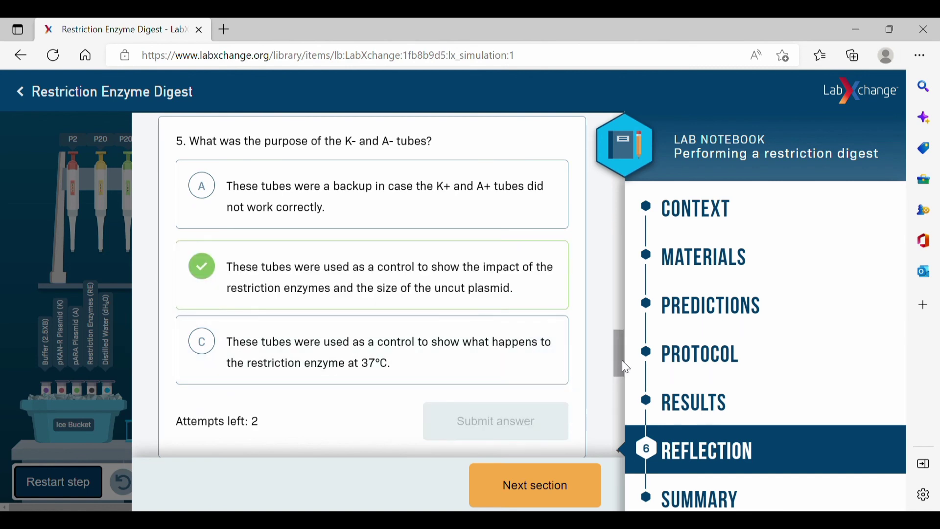
pyautogui.moveTo(625, 367); pyautogui.dragTo(621, 426)
pyautogui.click(517, 392)
pyautogui.click(520, 442)
# Advance to the Summary section and review the recap and takeaway messages through to the microcentrifuge balancing tip
pyautogui.click(549, 485)
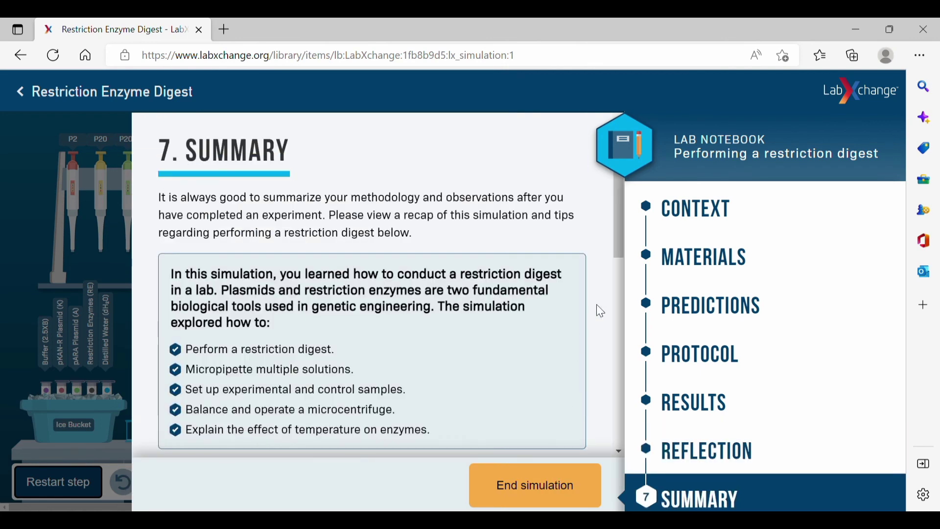
pyautogui.moveTo(619, 236); pyautogui.dragTo(598, 334)
pyautogui.scroll(-2, 595, 330)
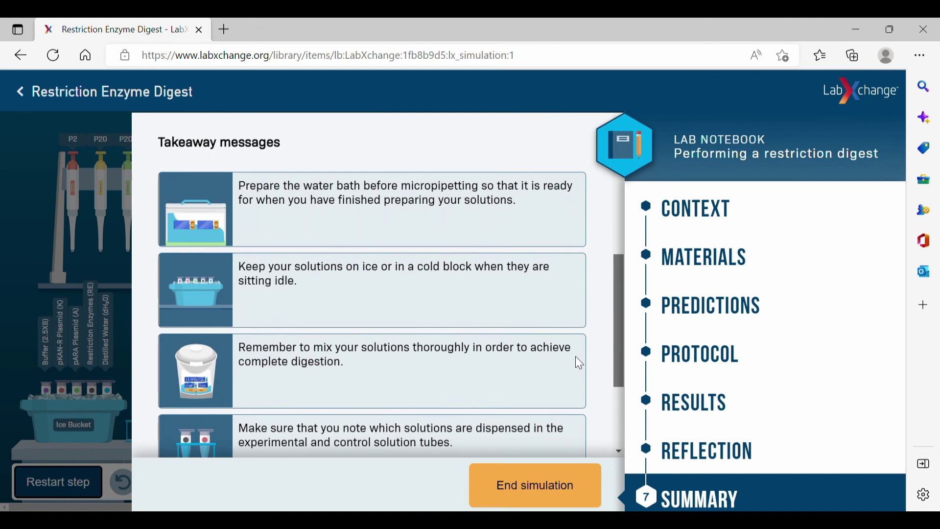
pyautogui.scroll(-4, 579, 362)
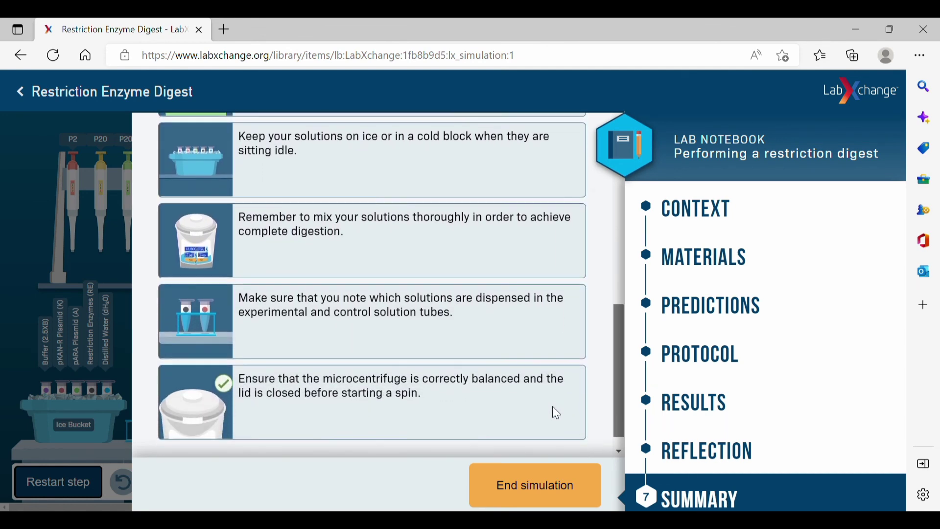